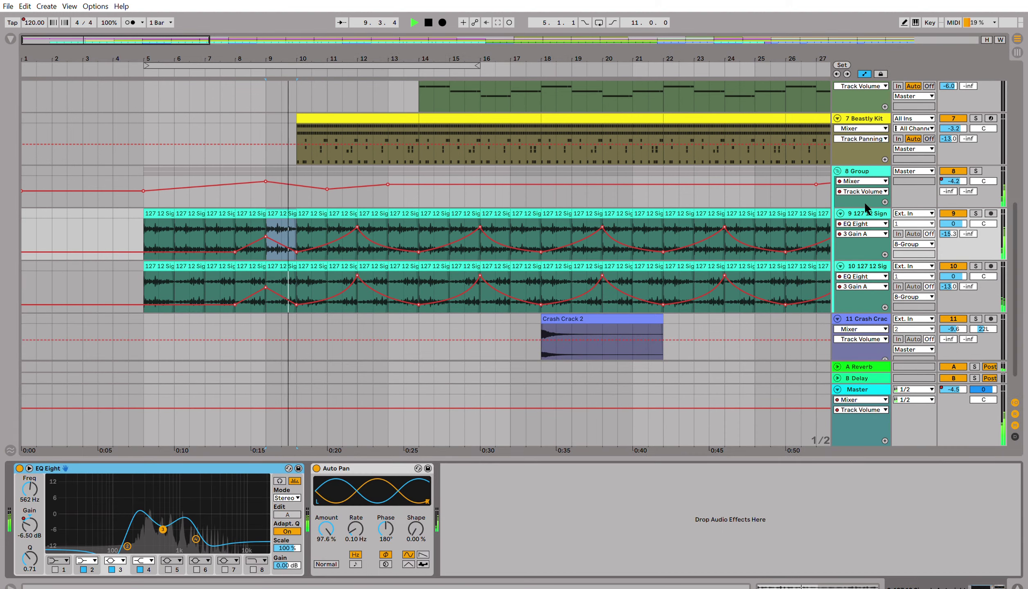
Examine the notes and device chains of the first Beastly Kit clip and the first ABPL2 clip
scroll(500, 168, "up", 2)
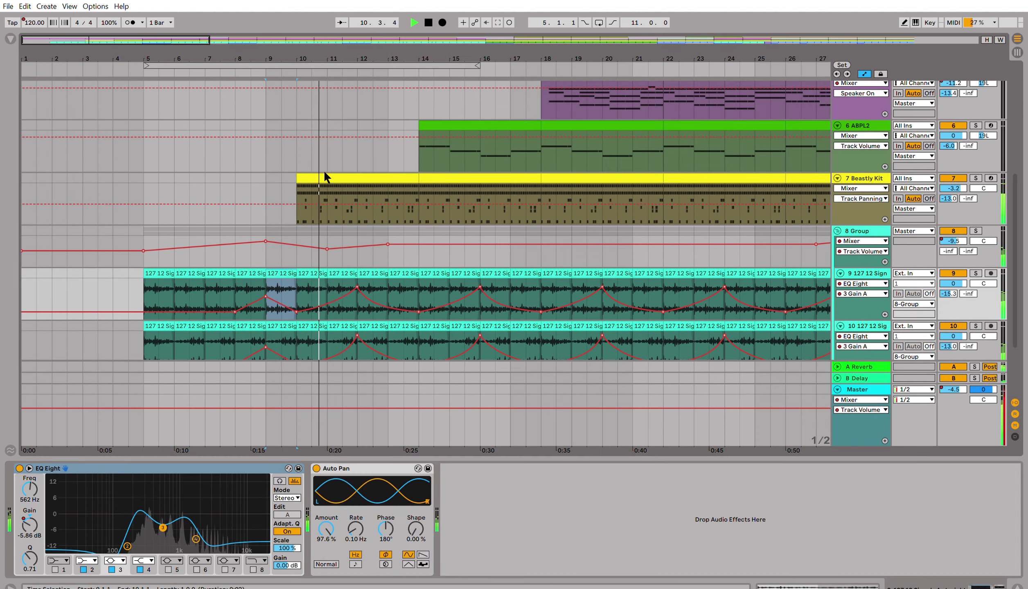
double_click(333, 177)
scroll(751, 430, "down", 3)
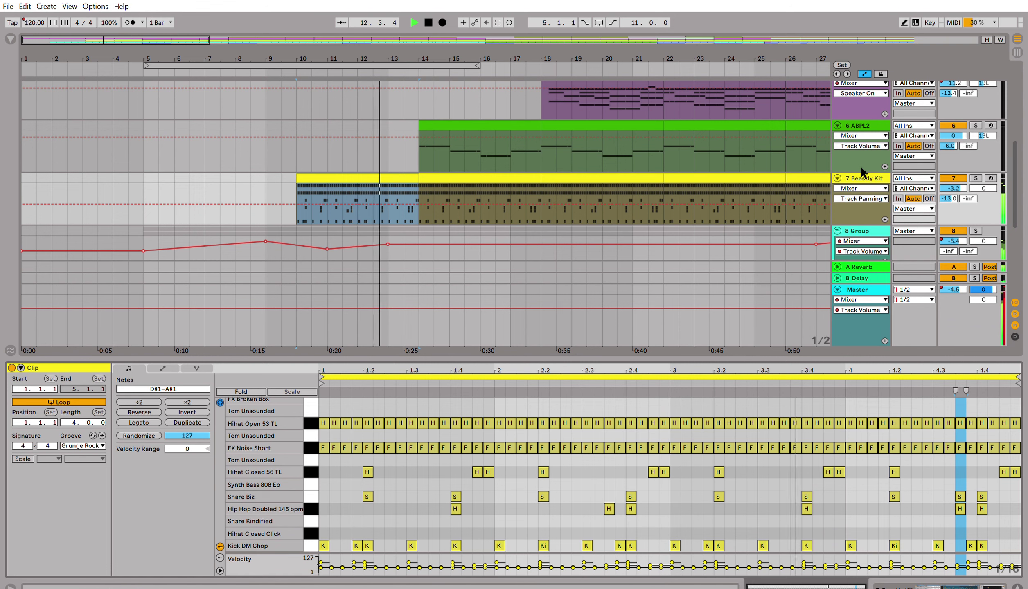
key("shift+Tab")
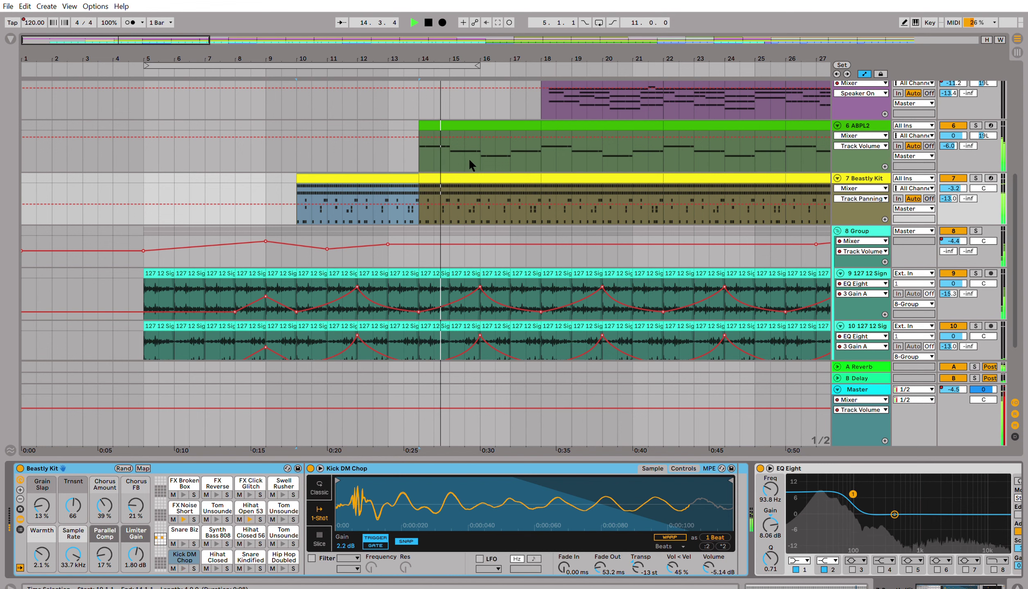
left_click(481, 123)
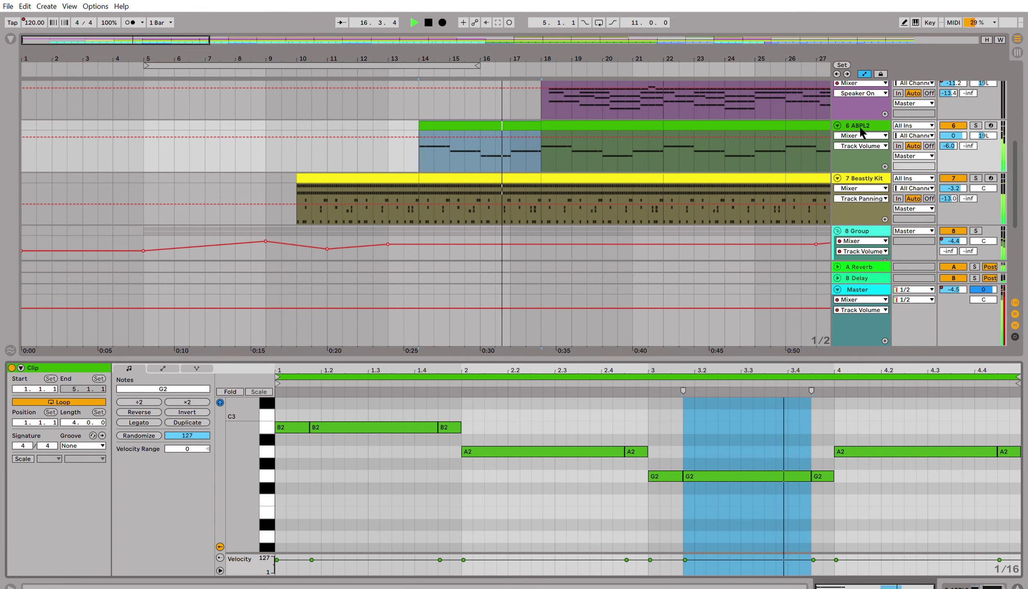
left_click(866, 110)
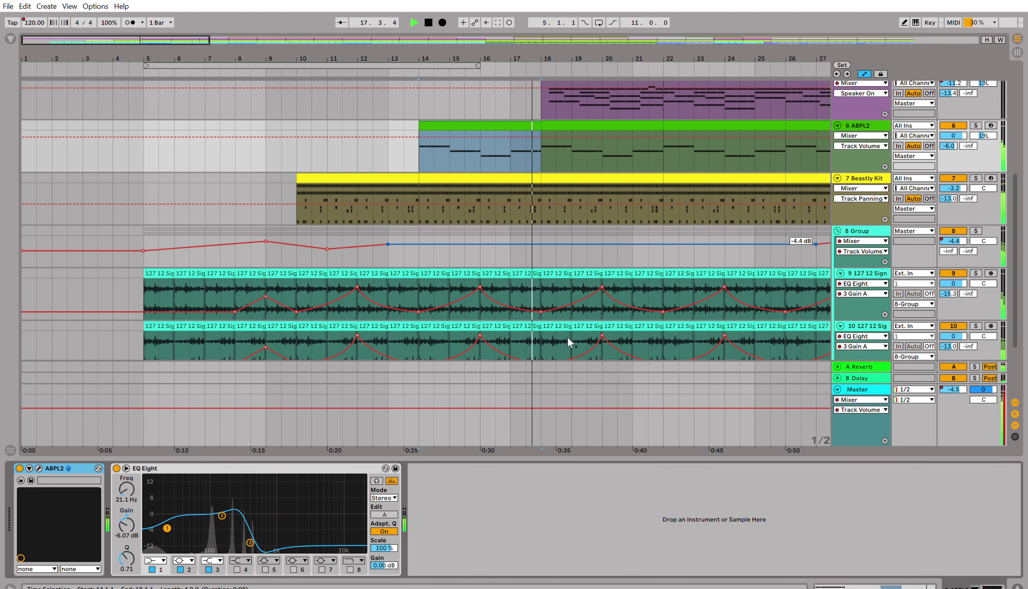
Examine the chord notes of the first clip on the 5 Grand Piano track and view that track's devices
scroll(625, 262, "up", 3)
scroll(619, 257, "up", 2)
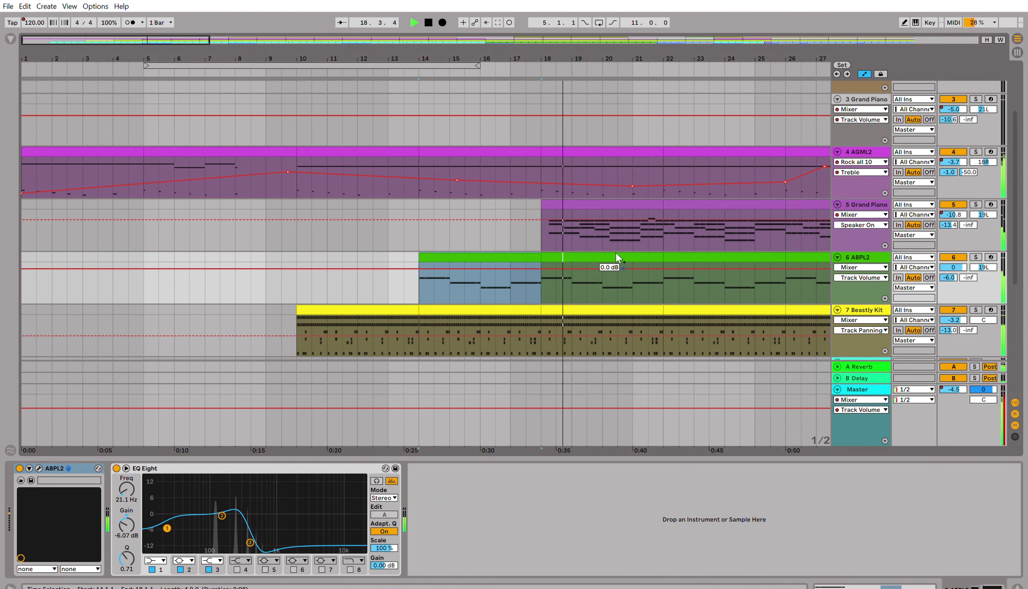
left_click(571, 202)
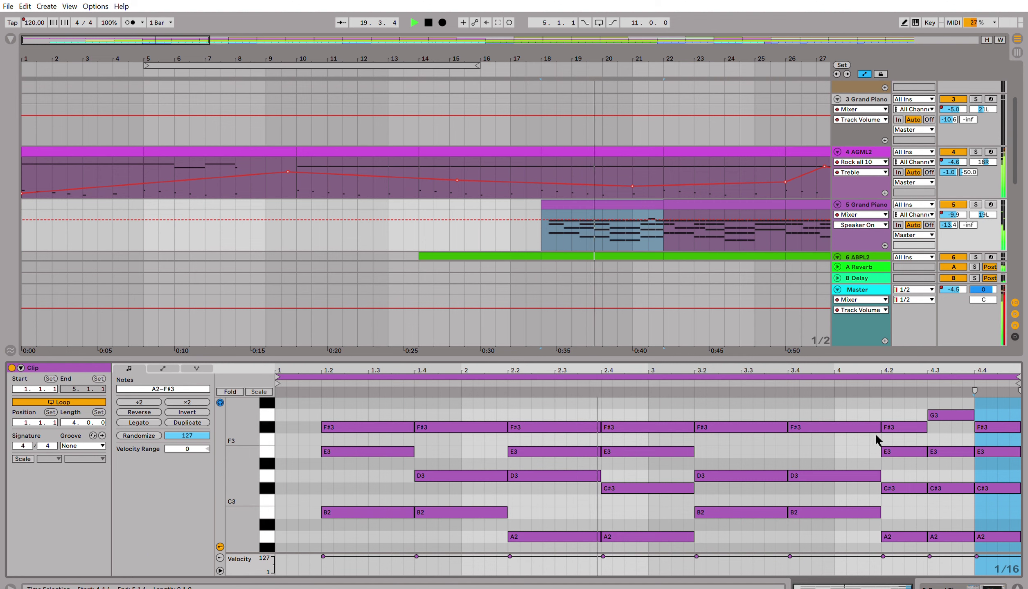
scroll(874, 433, "down", 2)
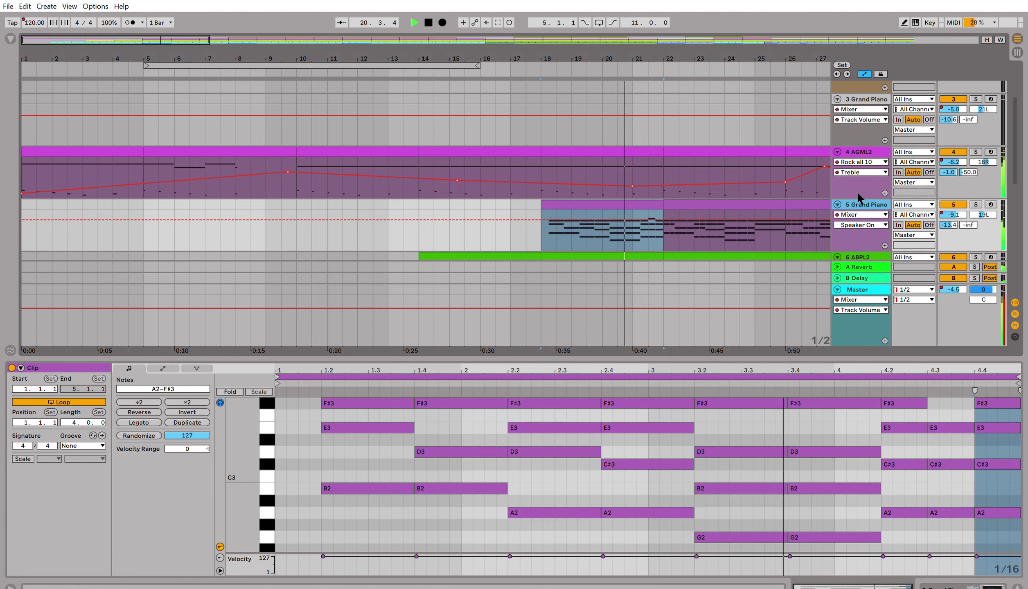
left_click(856, 191)
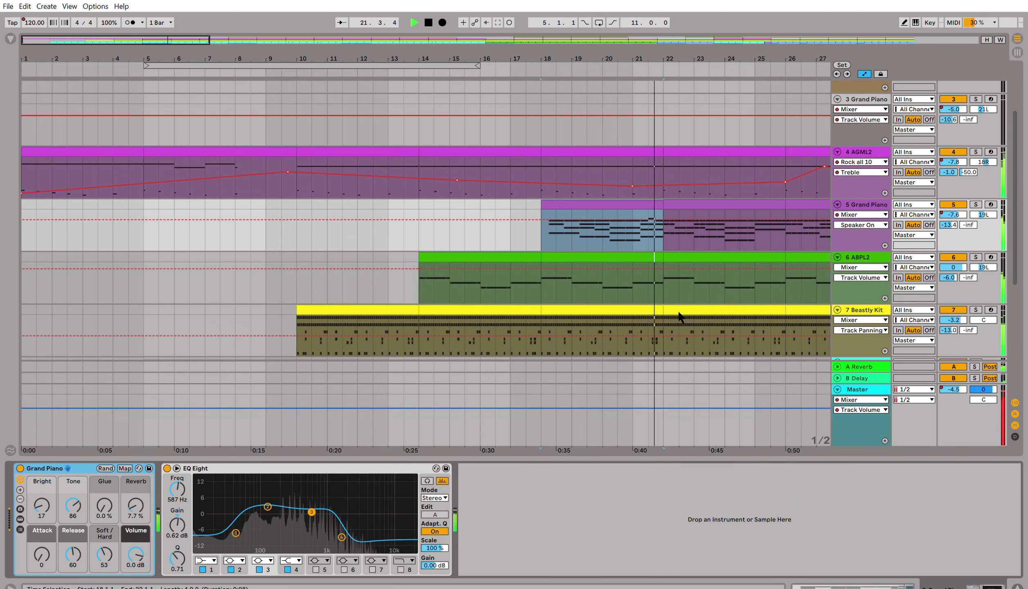
View the notes of the first clip on the 2 Instrument track, then its device chain with the Instrument Rack unfolded
scroll(727, 233, "up", 3)
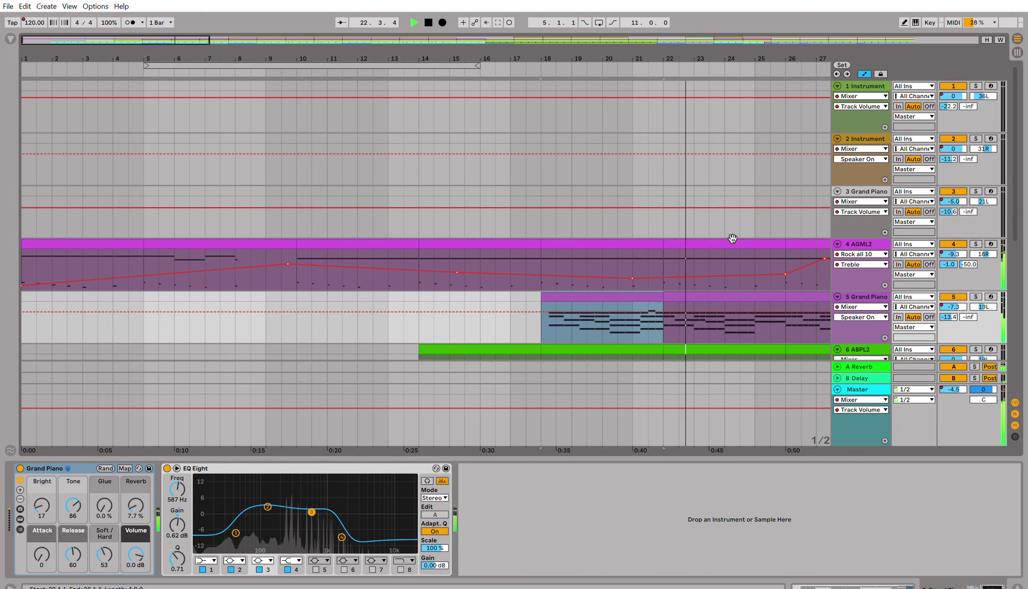
scroll(732, 239, "down", 3)
scroll(449, 262, "down", 5)
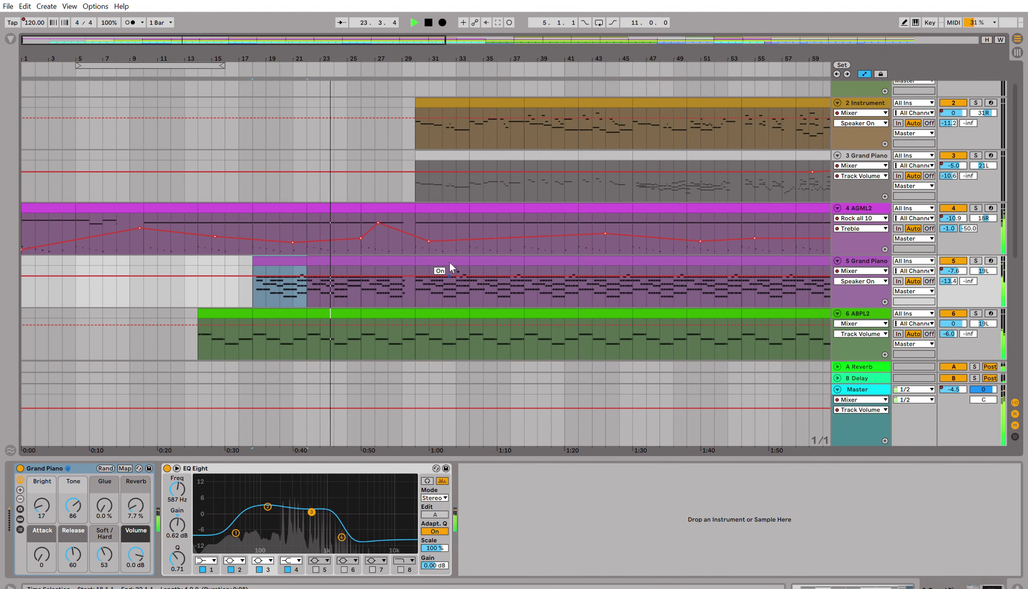
scroll(405, 266, "down", 2)
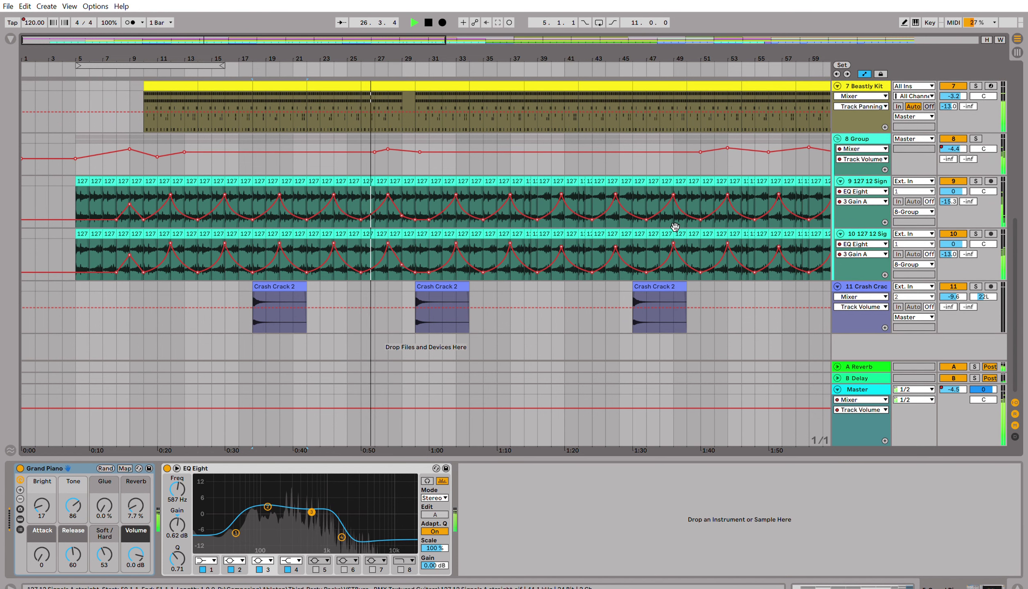
scroll(638, 215, "up", 2)
scroll(637, 214, "up", 5)
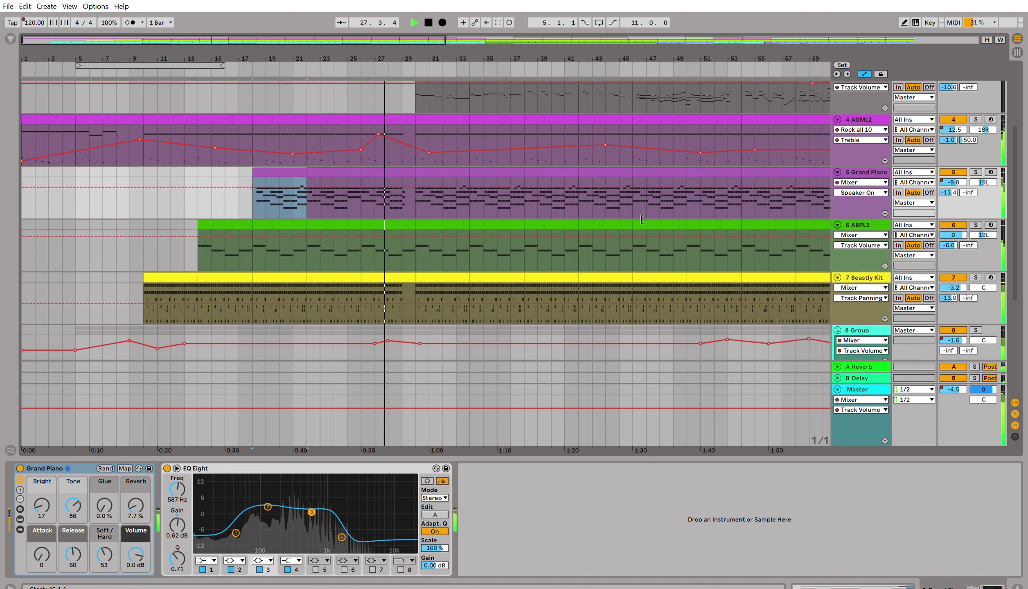
scroll(634, 212, "up", 1)
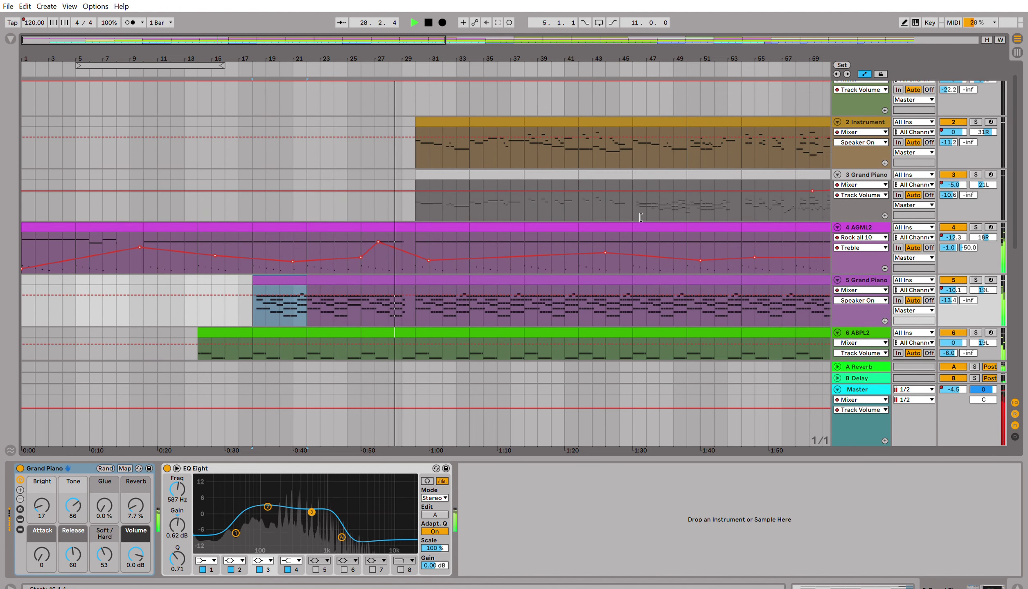
left_click(450, 120)
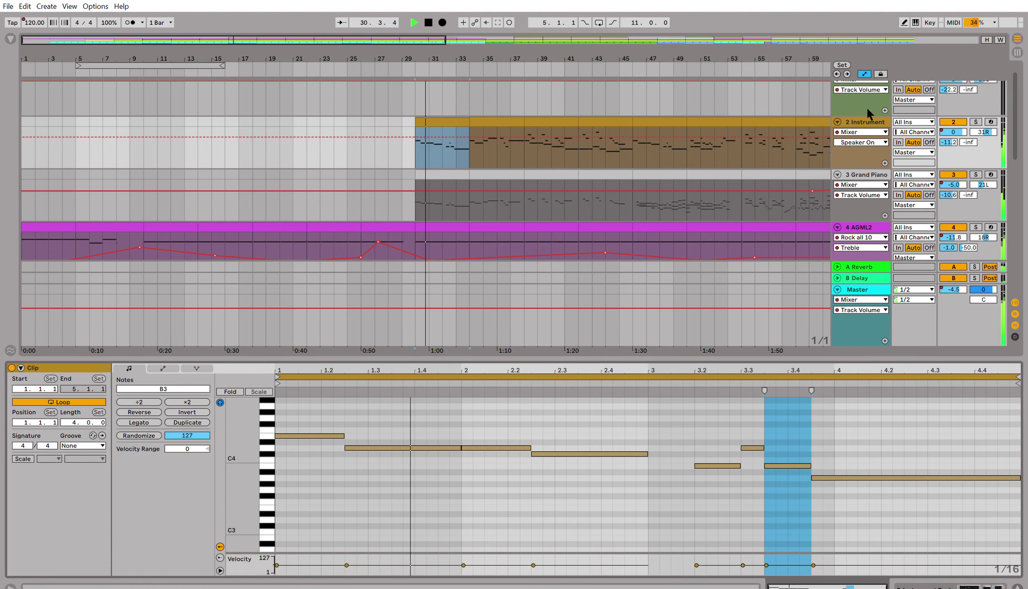
key("shift+Tab")
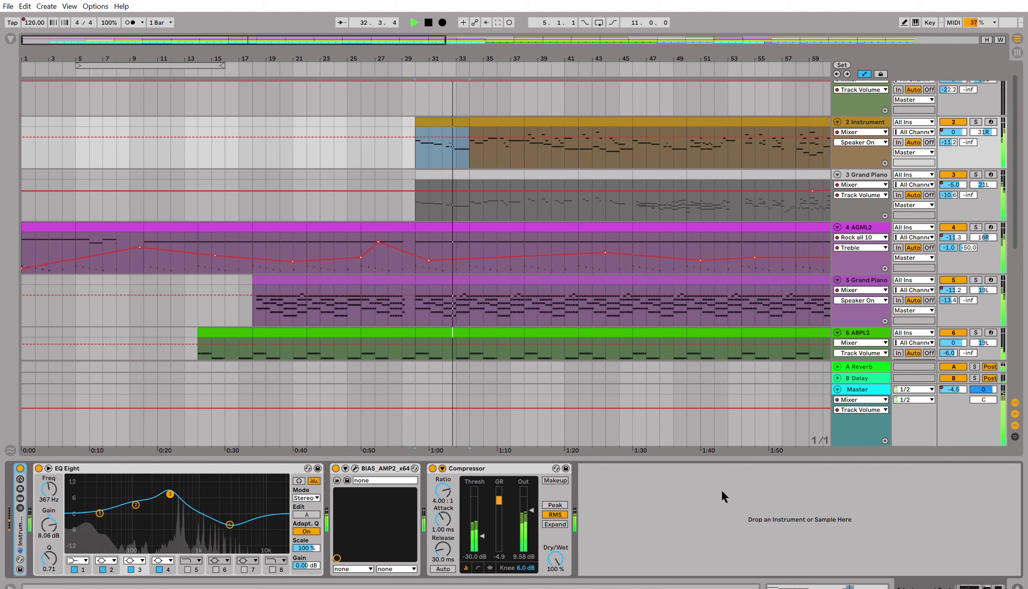
double_click(17, 531)
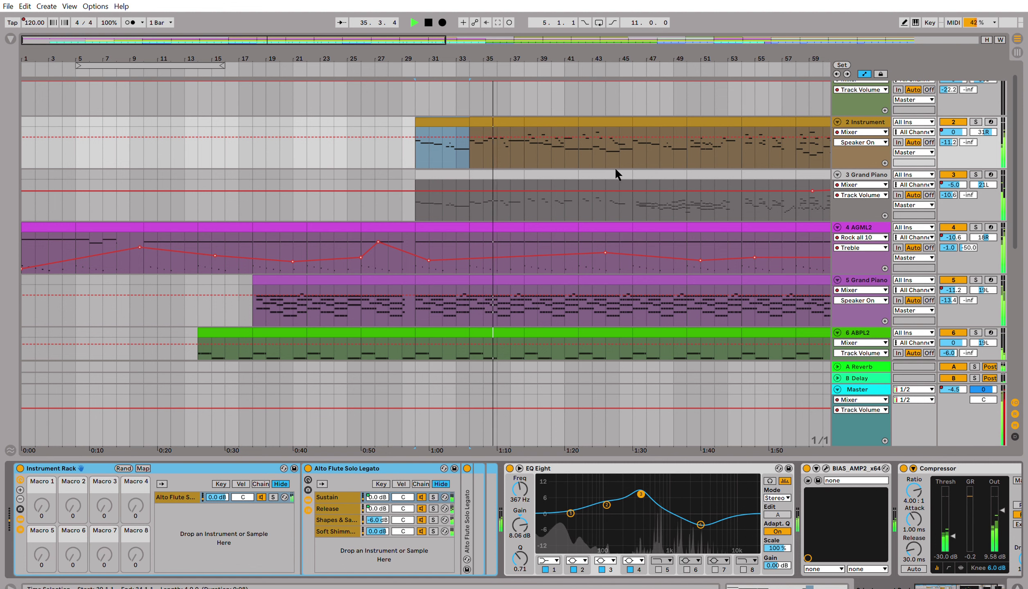
Examine the notes of the 3 Grand Piano clip at bar 38 and view that track's devices
double_click(547, 169)
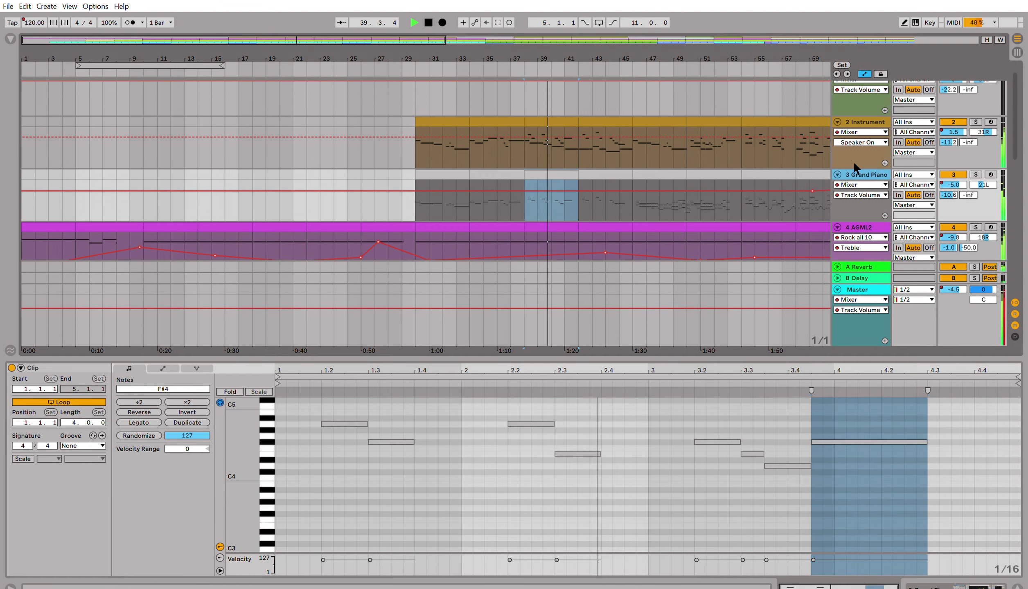
key("ctrl+z")
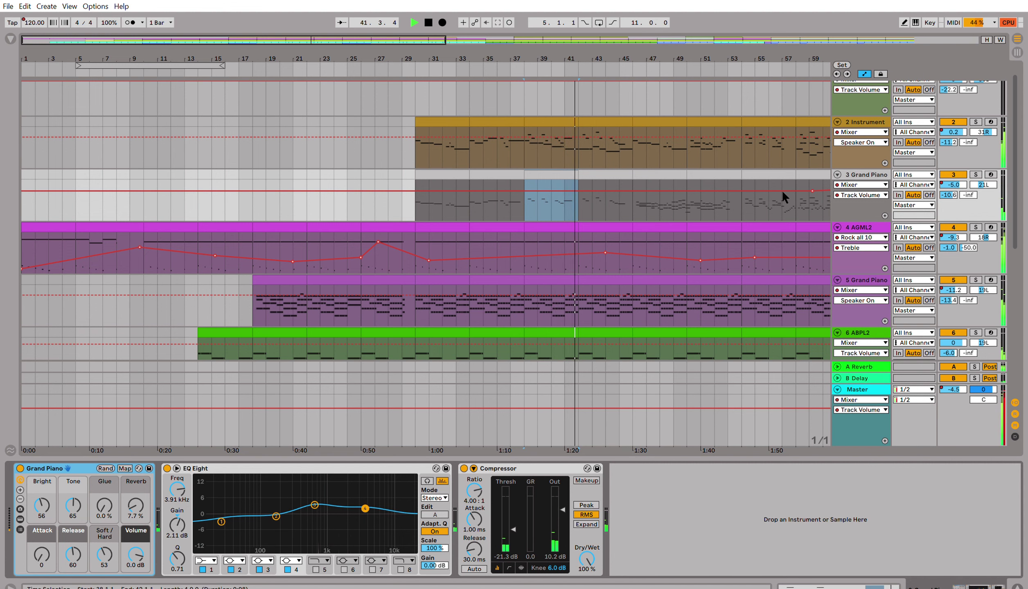
scroll(782, 189, "up", 1)
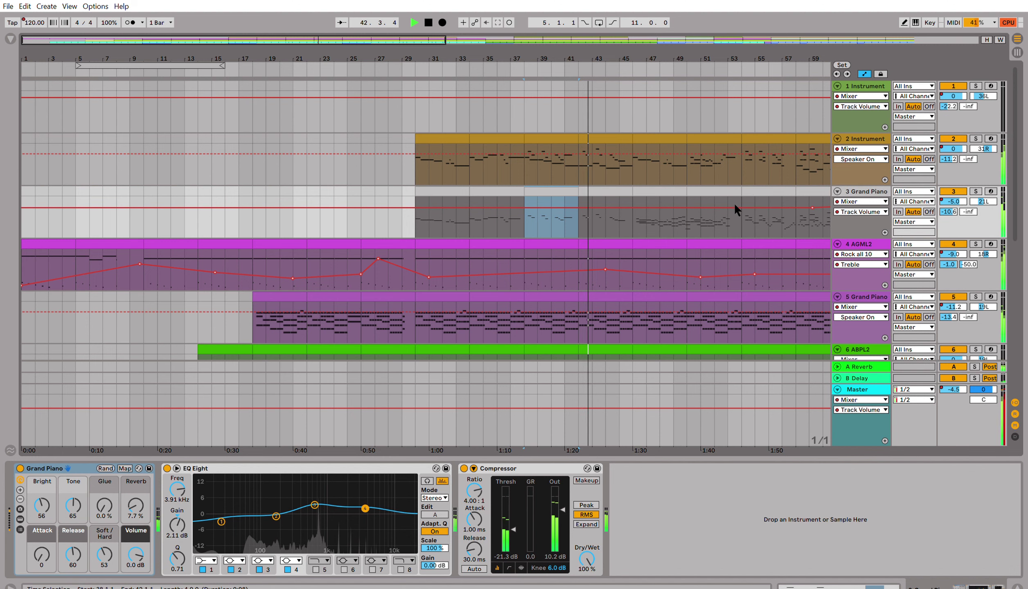
Inspect the Crash Crack 2 clip at bar 46 in the full arrangement and view its track's device chain
key("w")
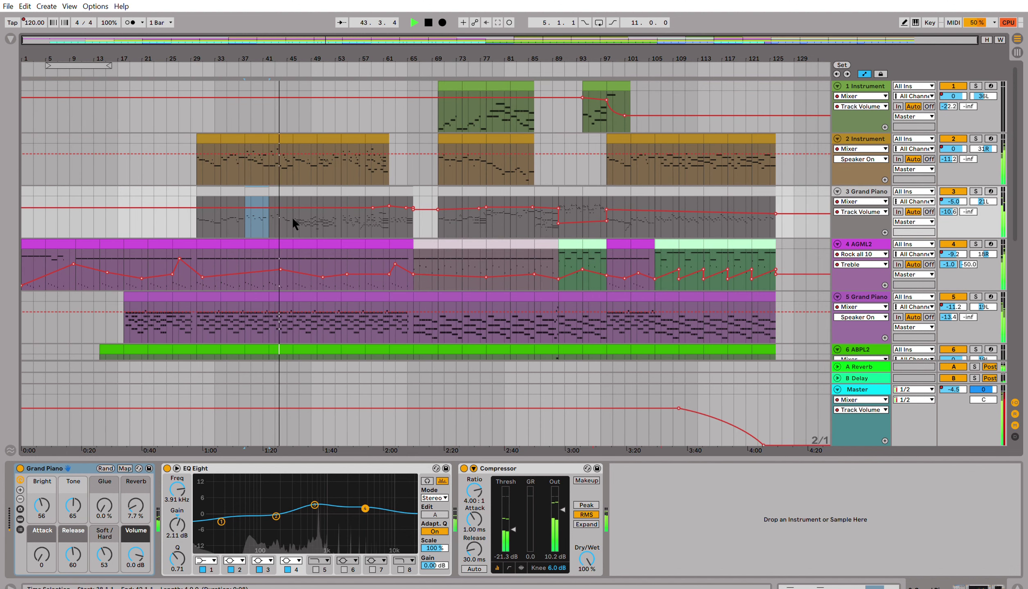
scroll(291, 216, "down", 8)
scroll(293, 219, "down", 8)
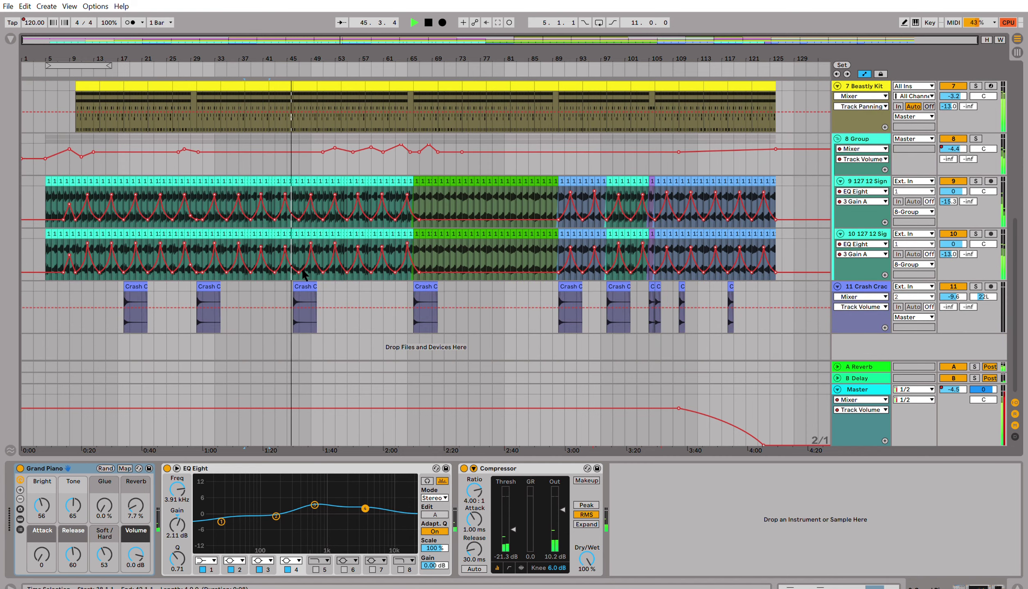
left_click(306, 282)
double_click(308, 282)
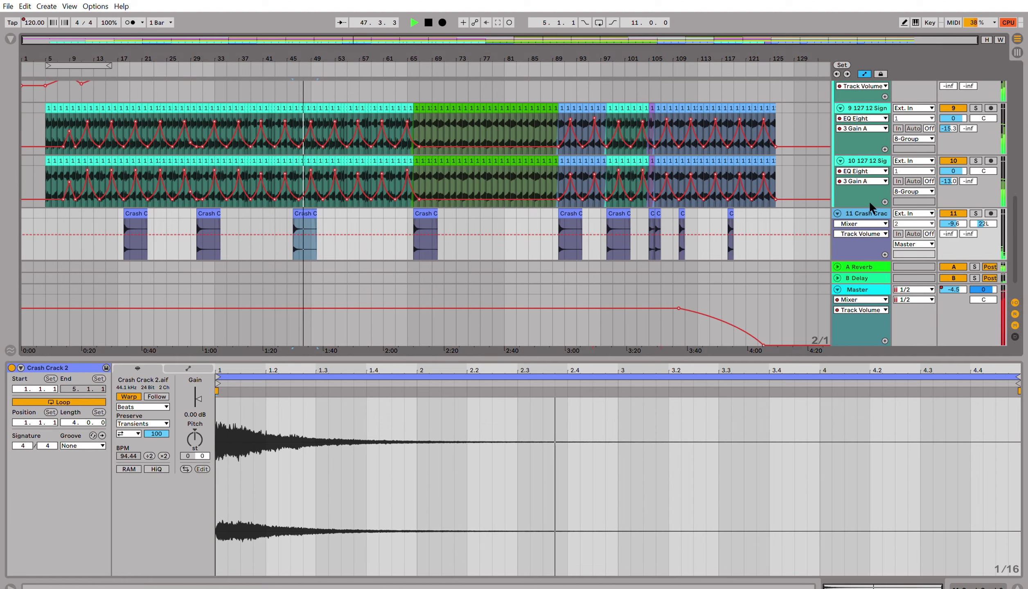
key("shift+Tab")
Show the notes of the clips from bar 50 to 62 on the 2 Instrument and 3 Grand Piano tracks together
scroll(794, 209, "up", 6)
scroll(793, 209, "up", 5)
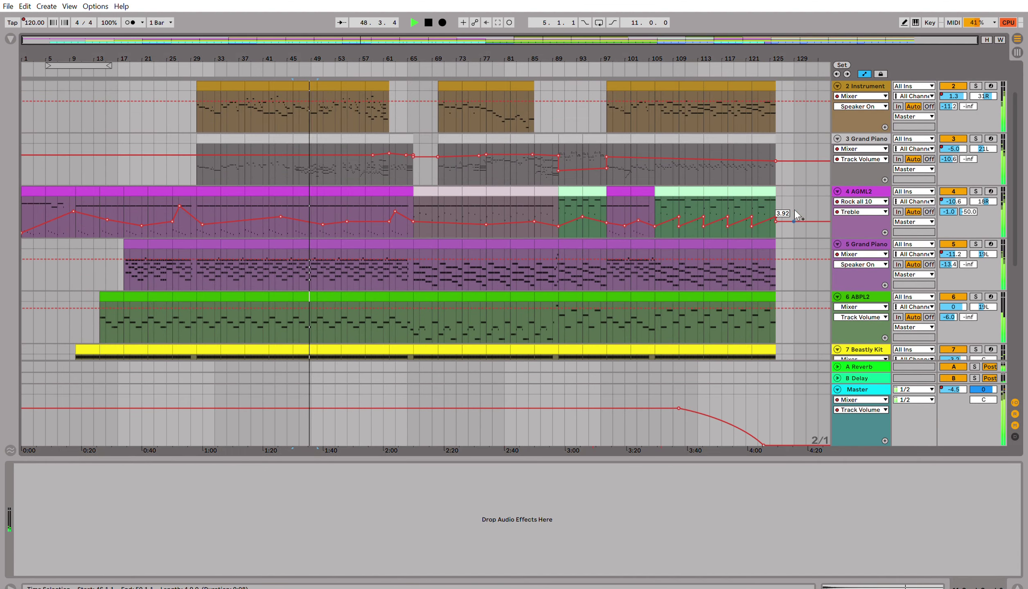
left_click(329, 136)
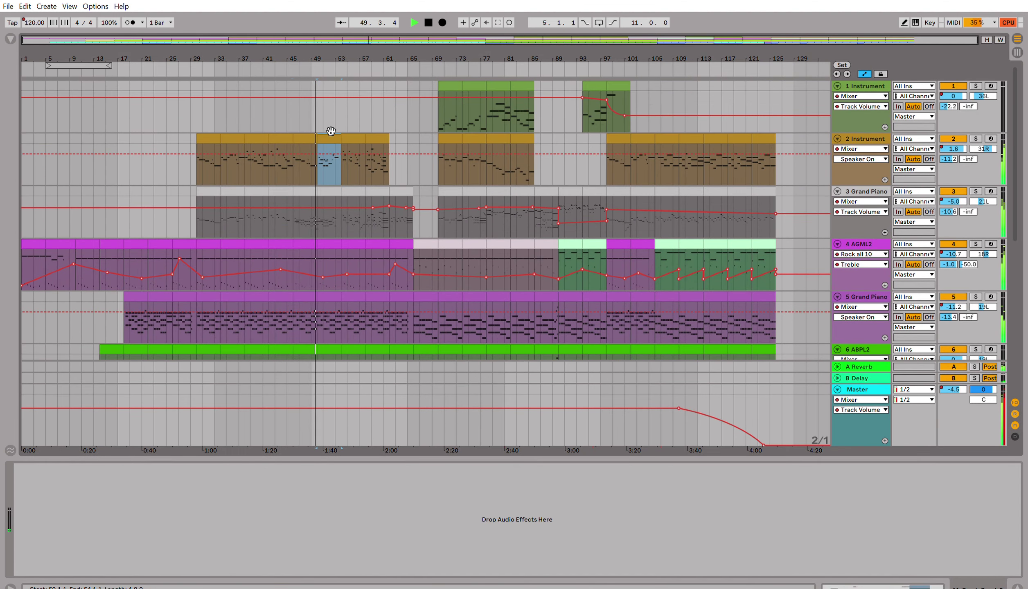
double_click(330, 136)
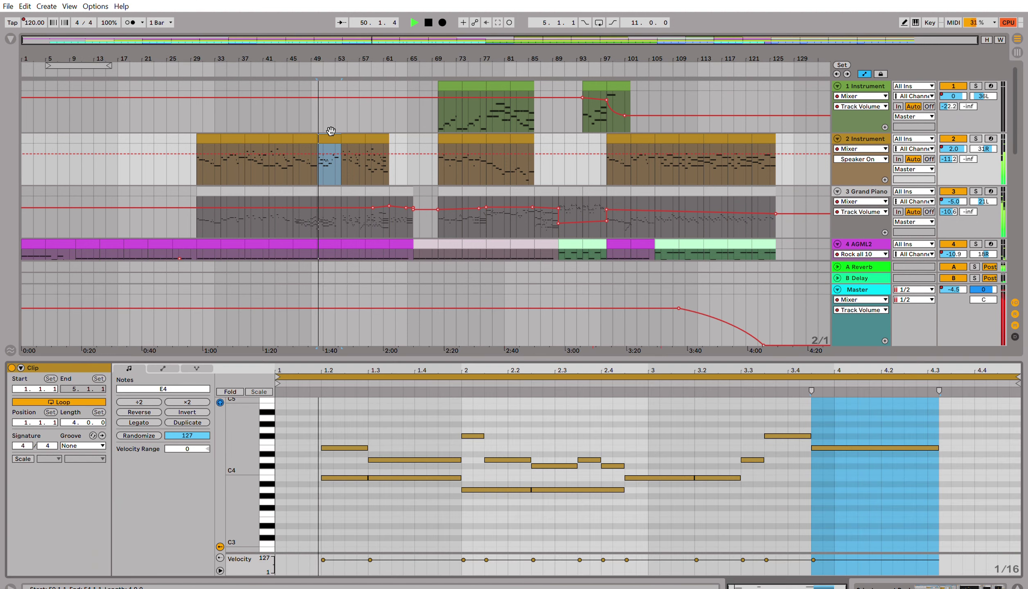
left_click(361, 184, "shift")
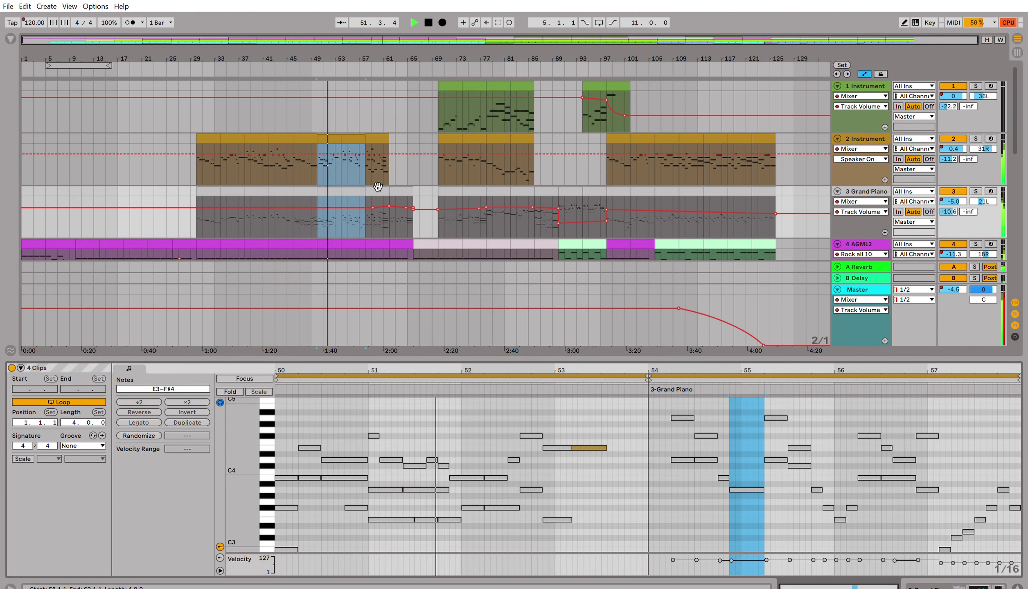
left_click(377, 186, "shift")
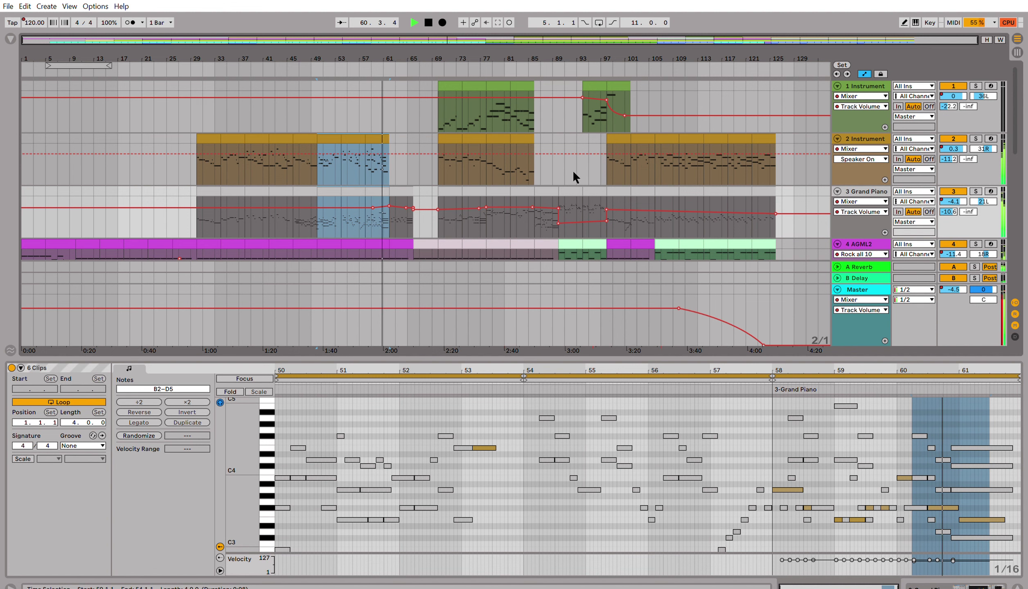
Examine the notes of the 3 Grand Piano clip that starts at bar 62
scroll(431, 136, "down", 2)
left_click(407, 139)
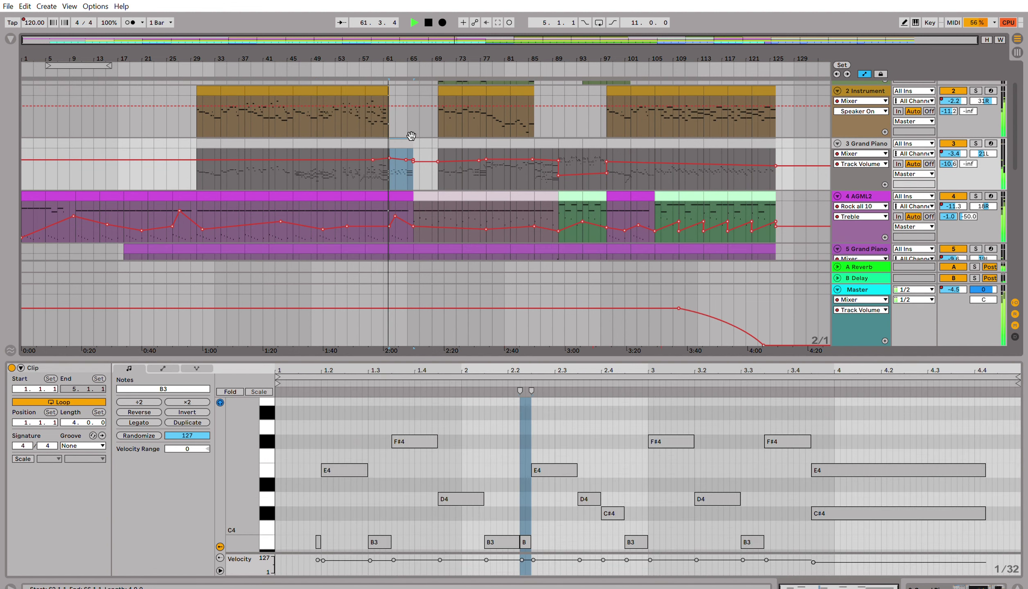
scroll(824, 455, "down", 2)
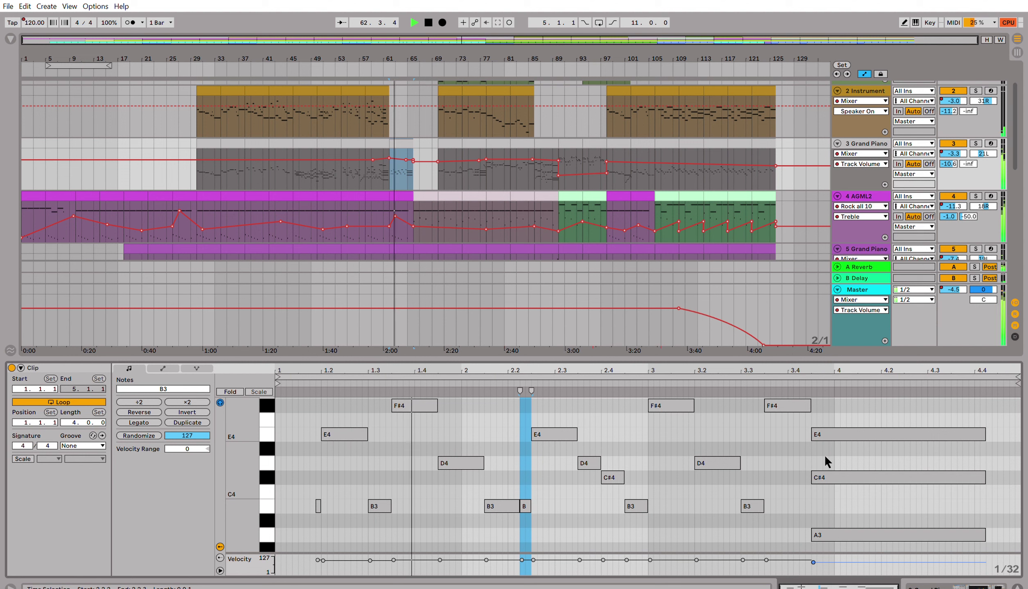
scroll(825, 457, "up", 1)
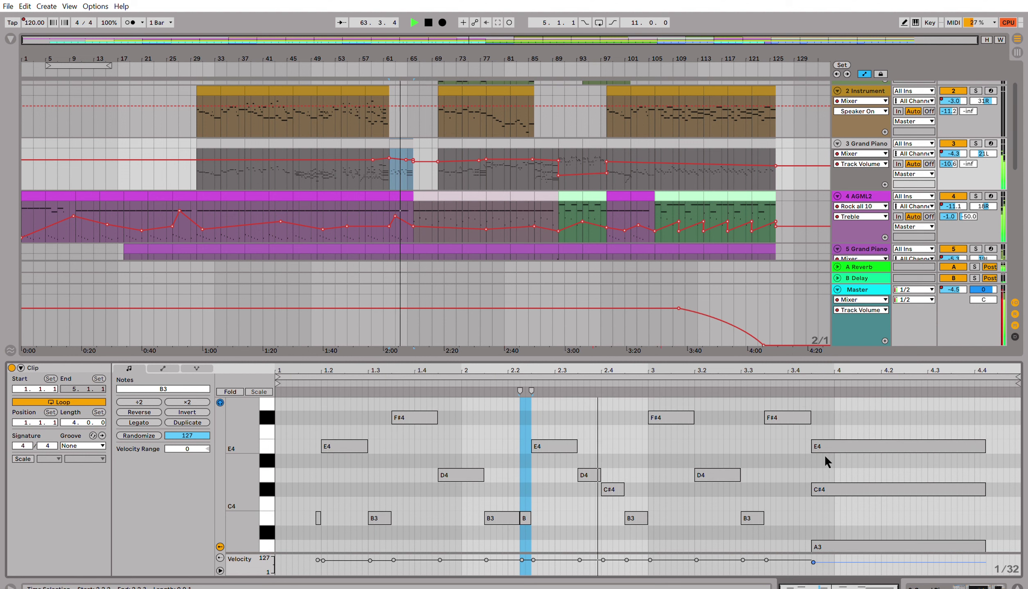
scroll(824, 461, "up", 1)
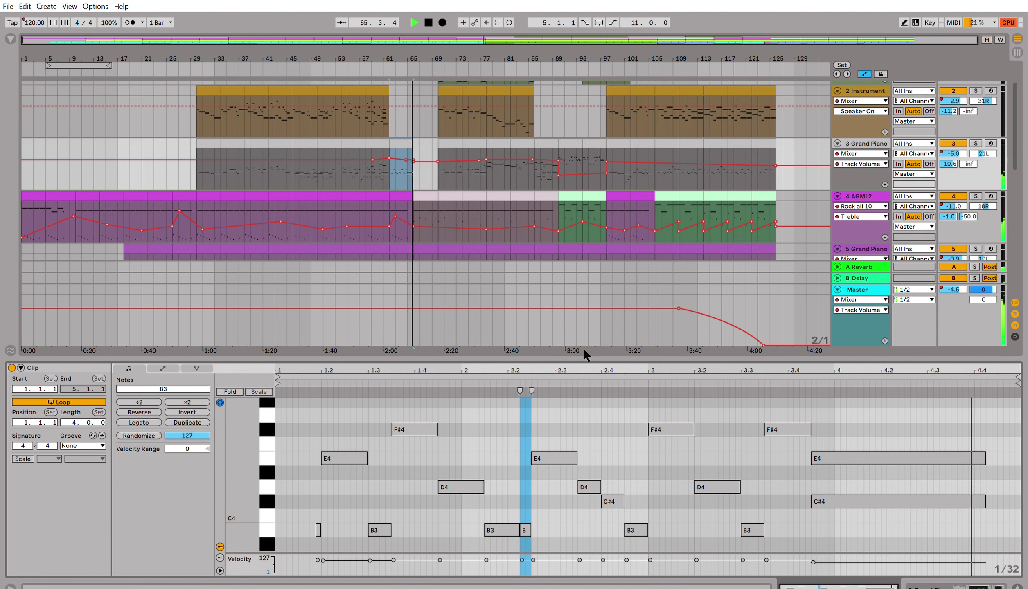
Reduce the height of the clip editor and fold the Master track to make room for the arrangement tracks
left_click_drag(583, 350, 632, 411)
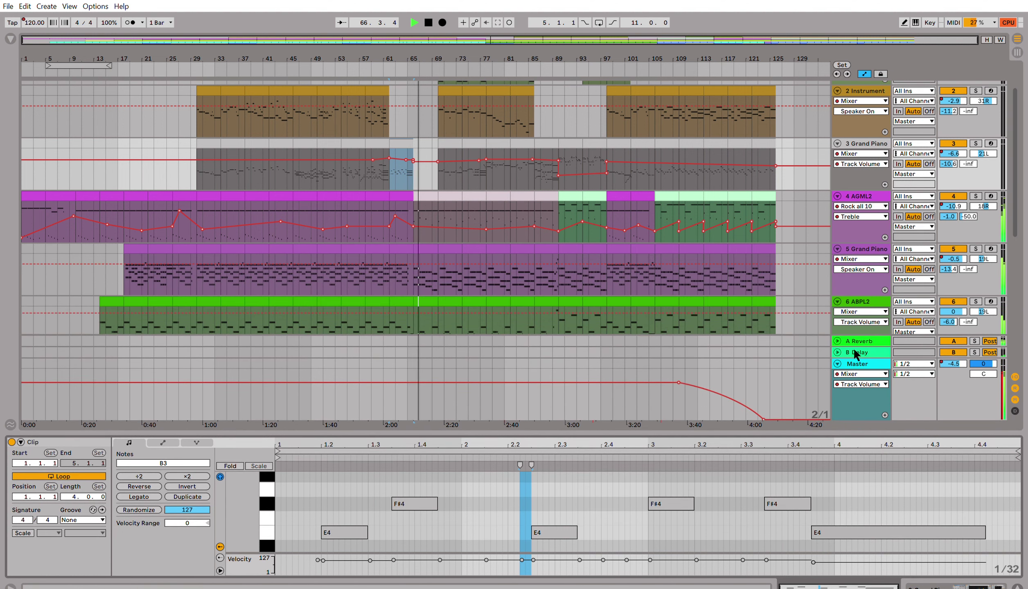
left_click(837, 363)
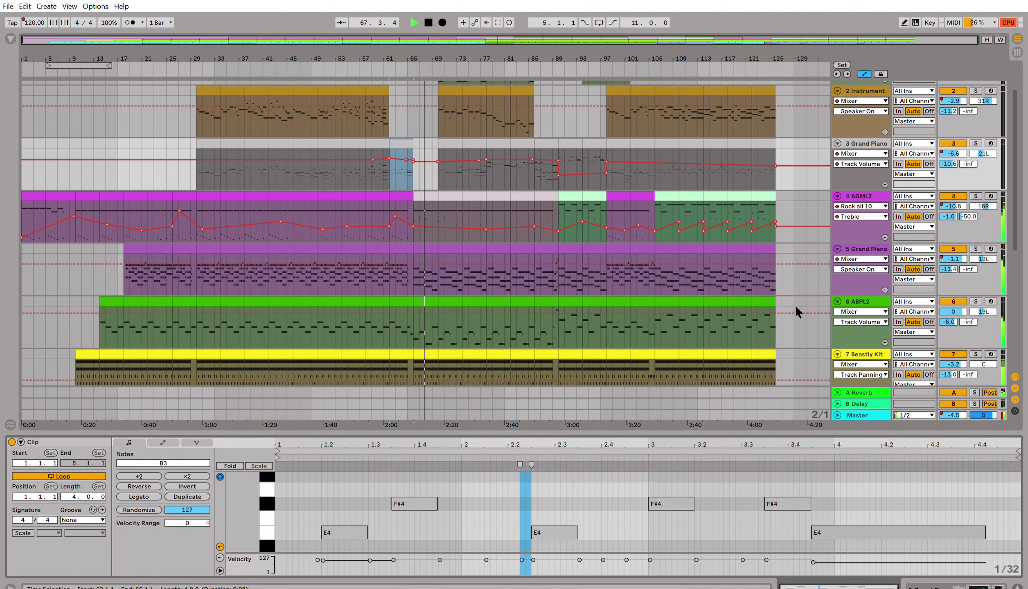
scroll(806, 257, "up", 2)
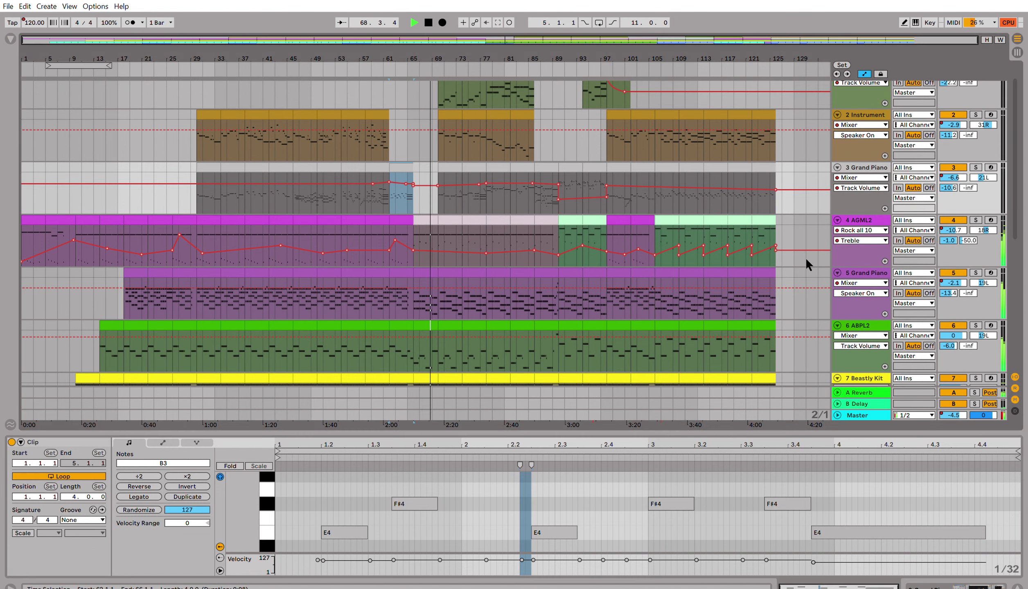
Inspect the notes of the 1 Instrument clip at bar 70 in an enlarged clip editor, and view its track's device chain
scroll(805, 257, "up", 2)
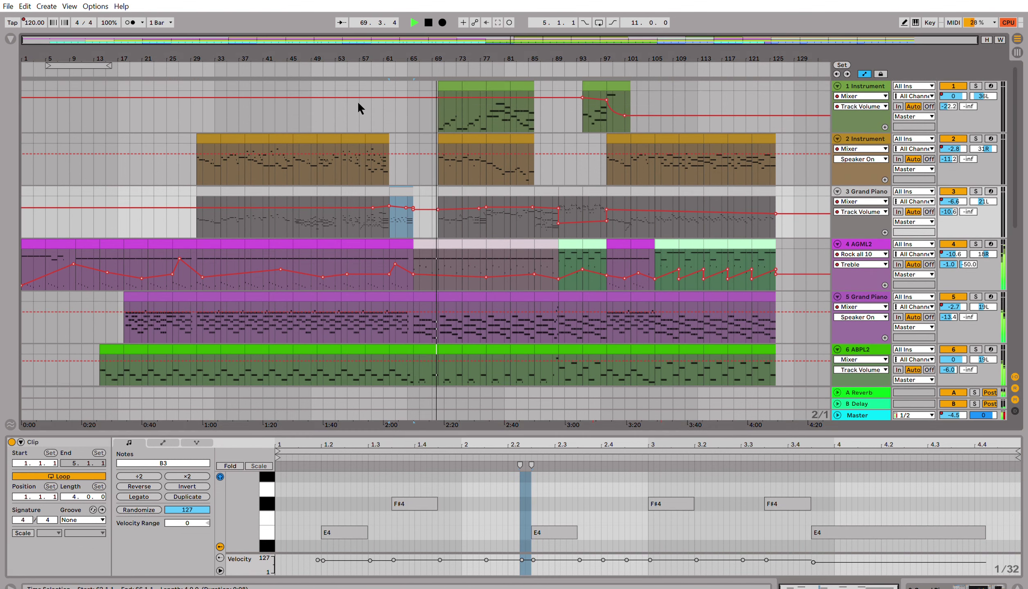
left_click(451, 95)
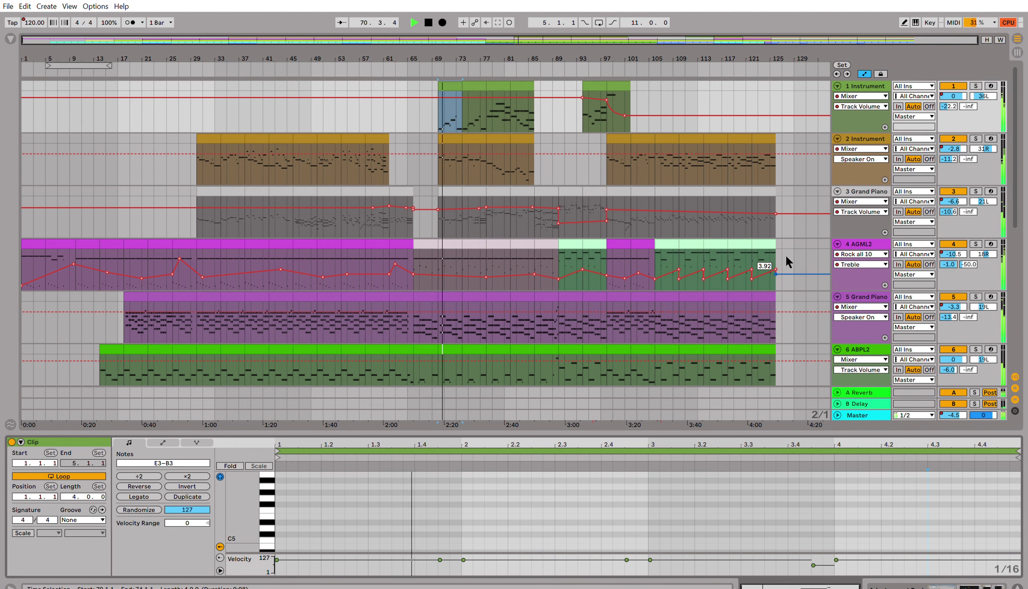
left_click_drag(738, 432, 738, 303)
scroll(792, 431, "down", 5)
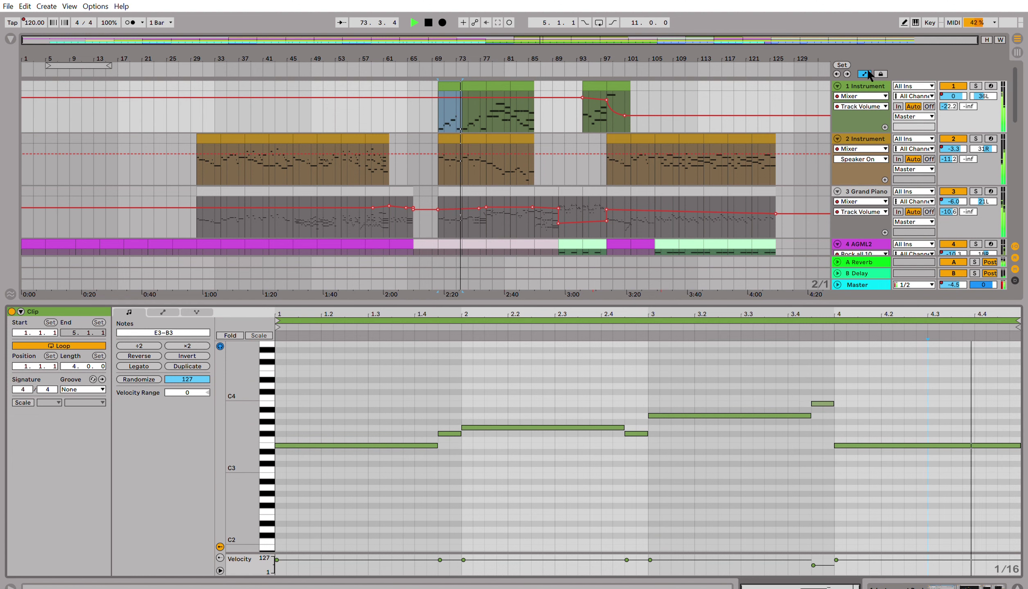
key("shift+Tab")
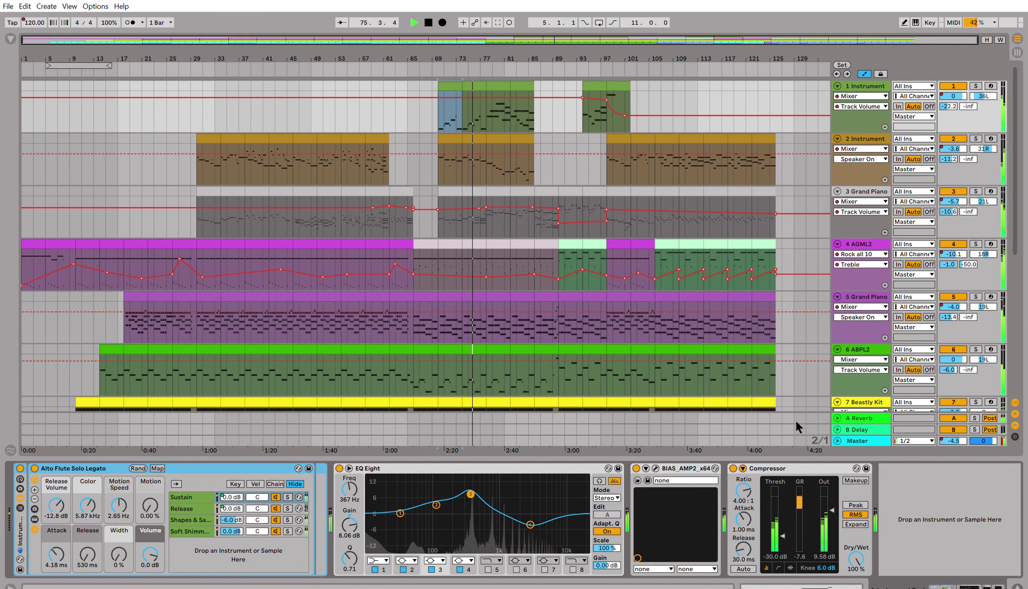
Show the notes of the clips from bar 78 to 85 on the 1 Instrument, 2 Instrument and 3 Grand Piano tracks together
double_click(500, 78)
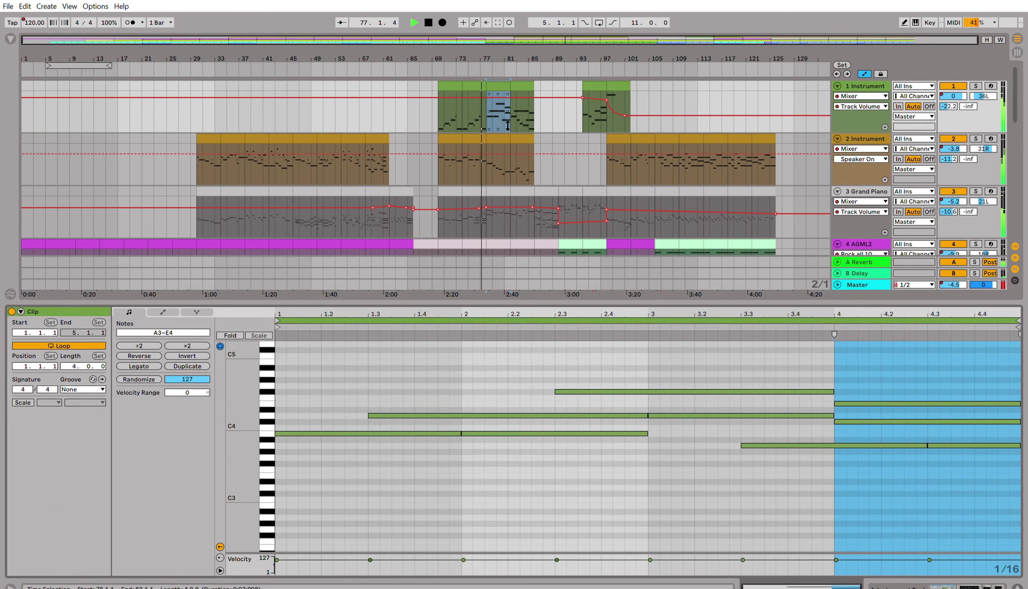
left_click(529, 182, "shift")
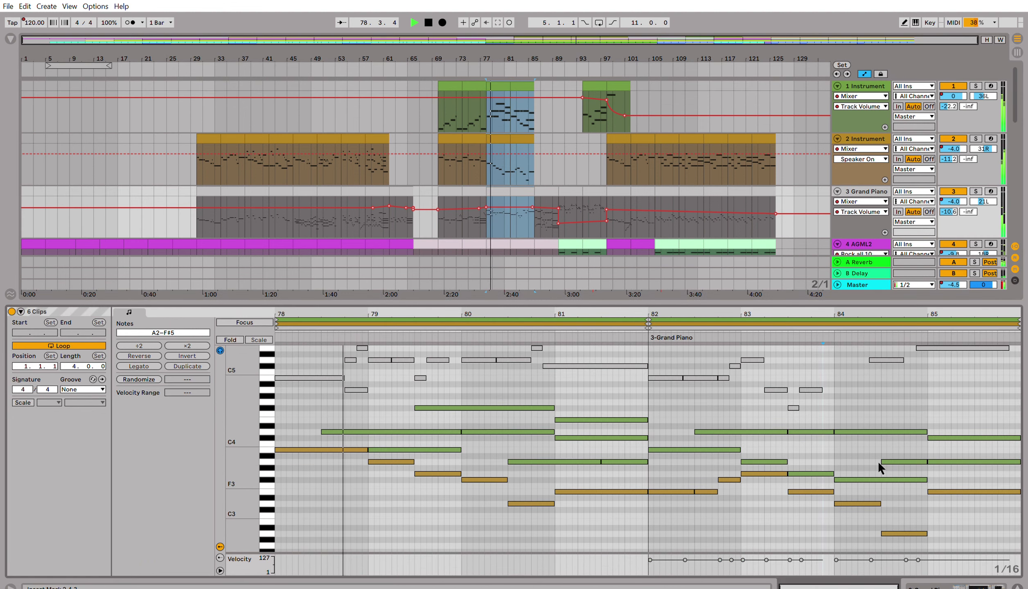
scroll(878, 461, "up", 3)
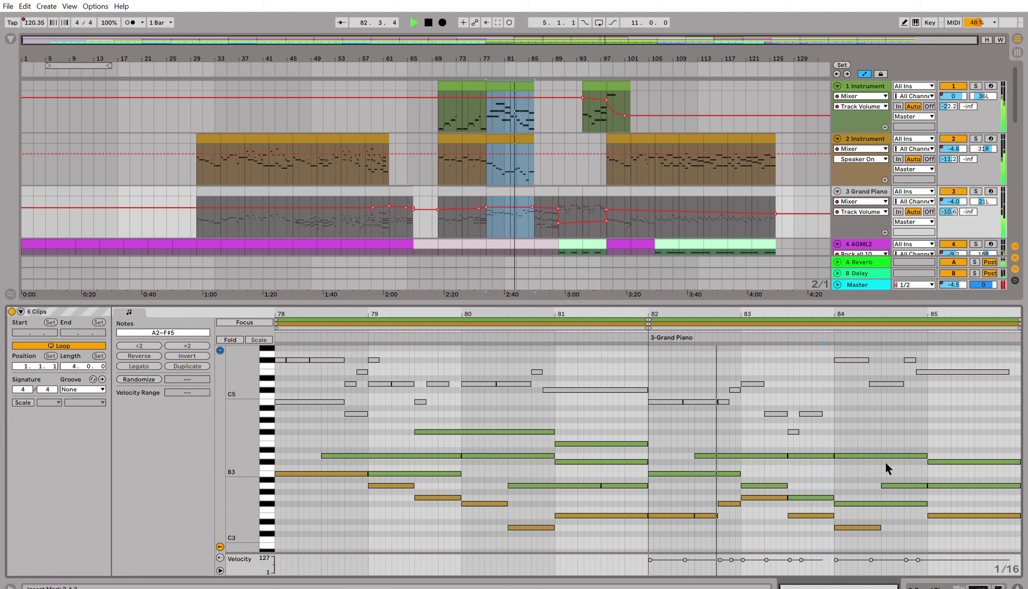
scroll(885, 460, "up", 1)
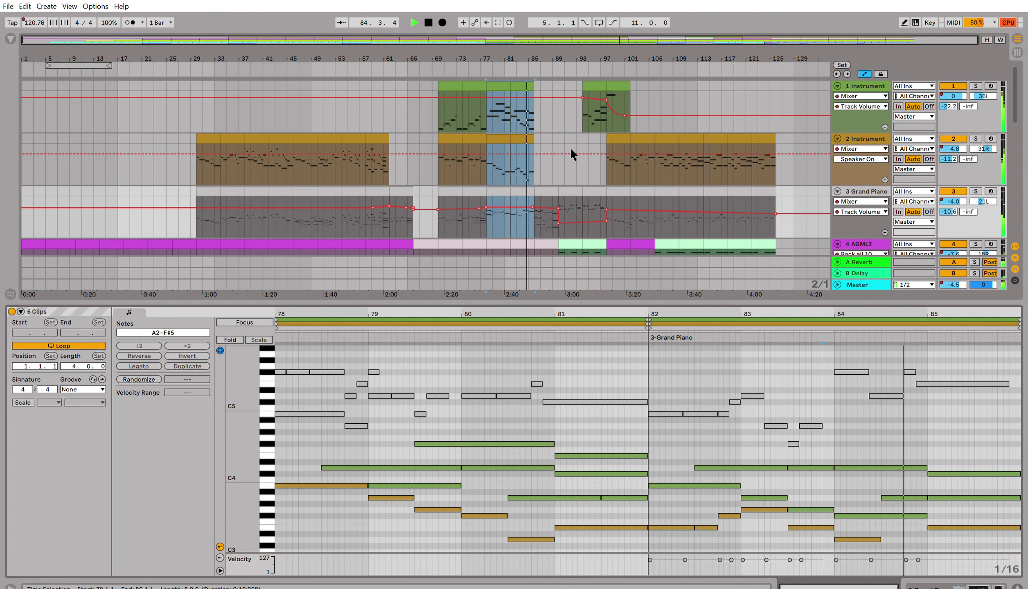
Examine the full pitch range of notes in the 3 Grand Piano clip that starts at bar 86
scroll(570, 147, "down", 3)
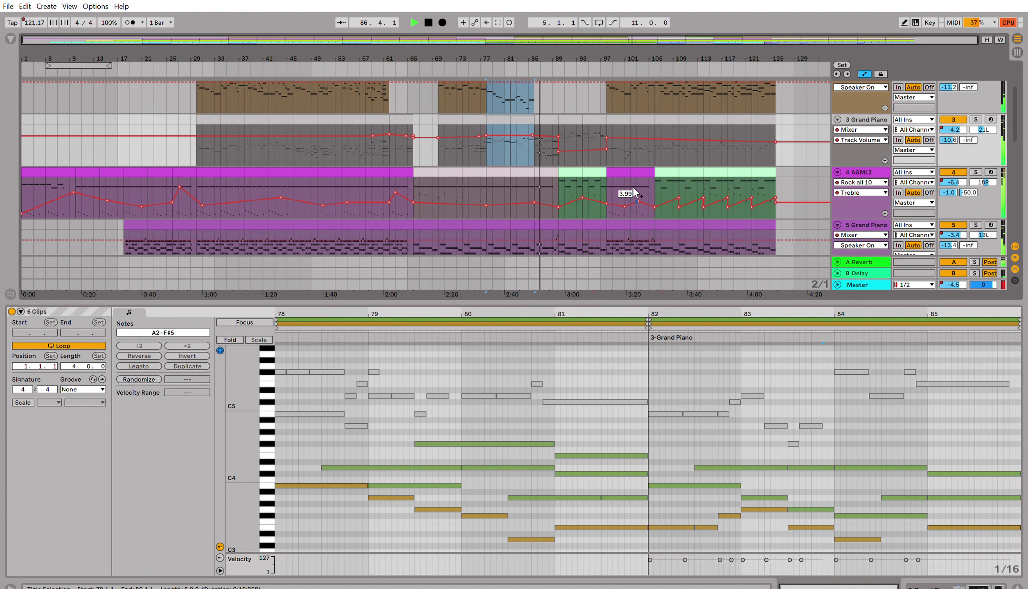
scroll(633, 191, "up", 1)
left_click(552, 156)
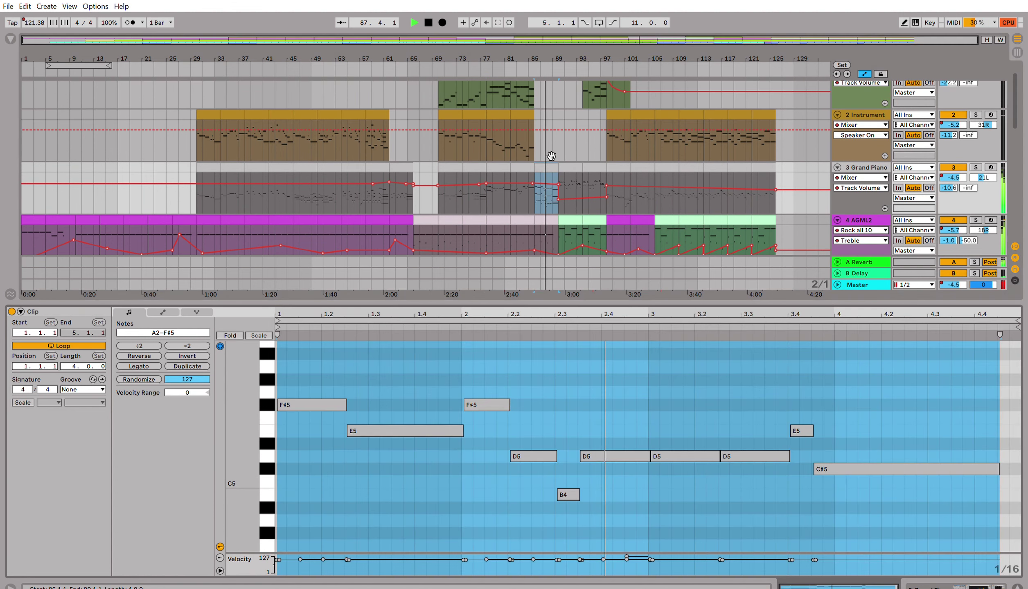
scroll(749, 449, "down", 2)
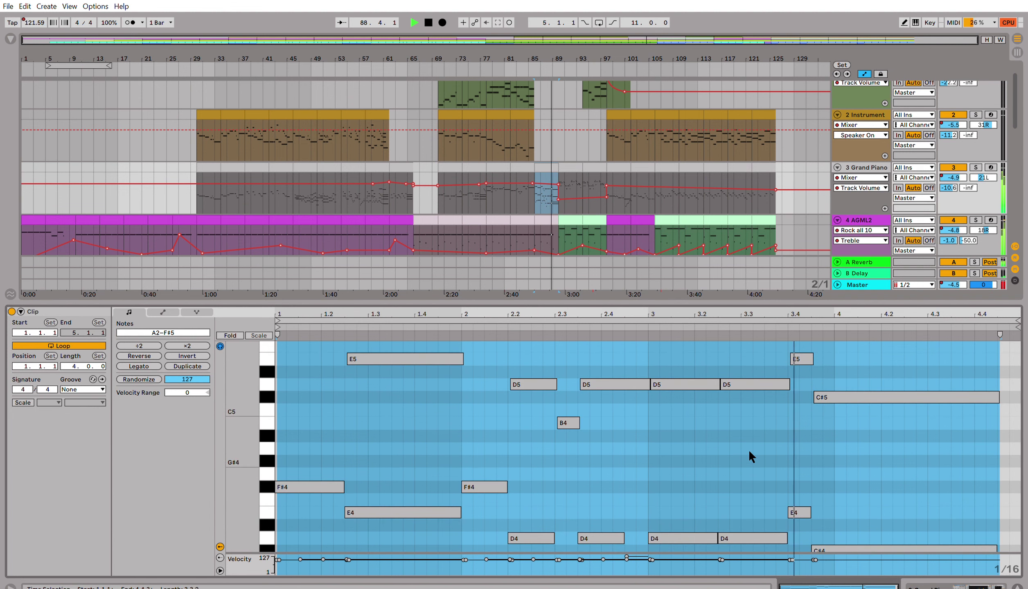
scroll(749, 448, "down", 1)
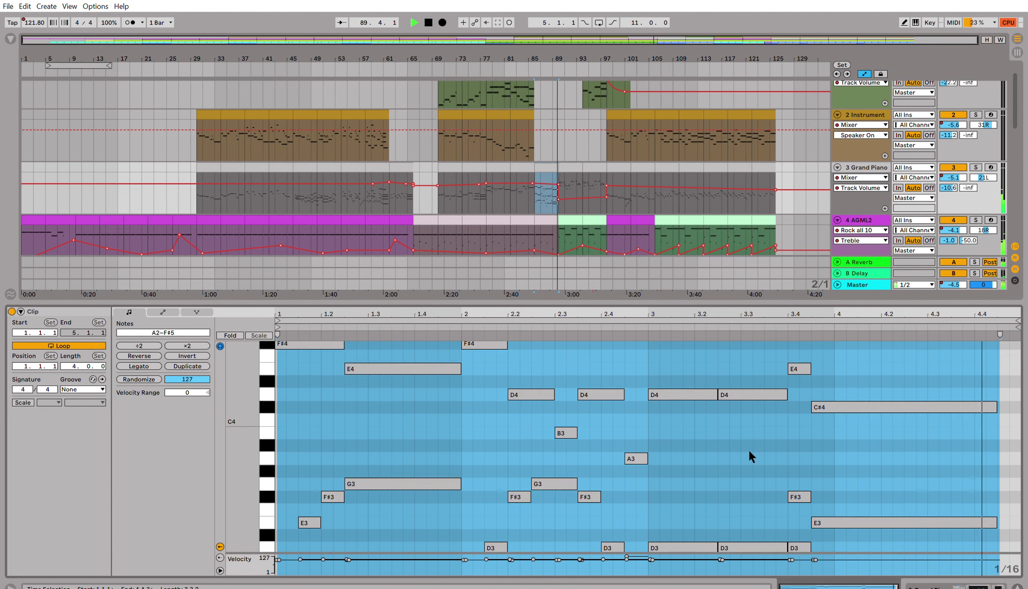
scroll(748, 449, "up", 6)
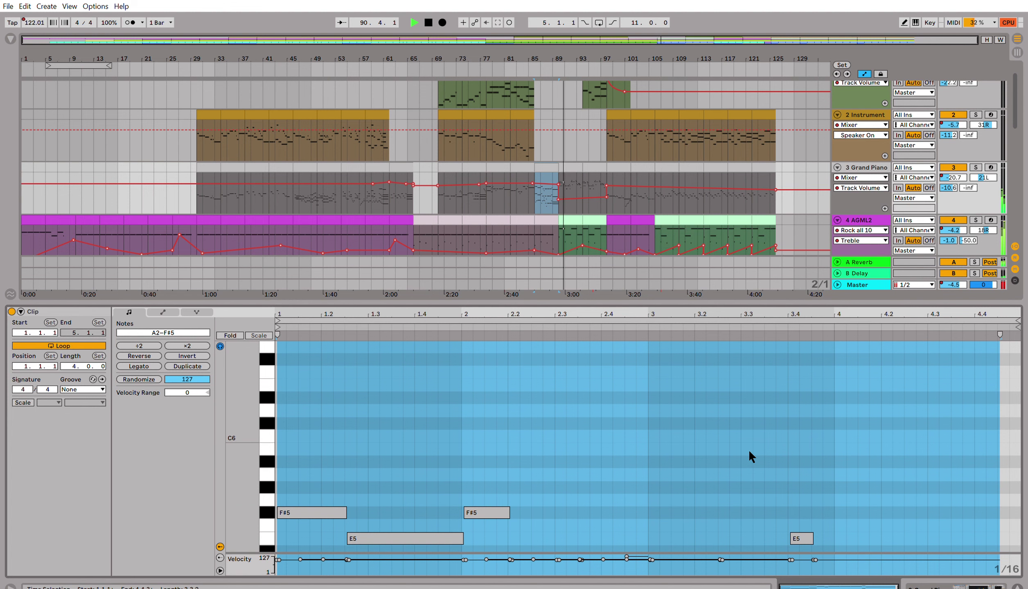
View the notes of the two 3 Grand Piano clips from bar 90 to 97 and those of the 1 Instrument clip at bar 94
left_click(574, 158)
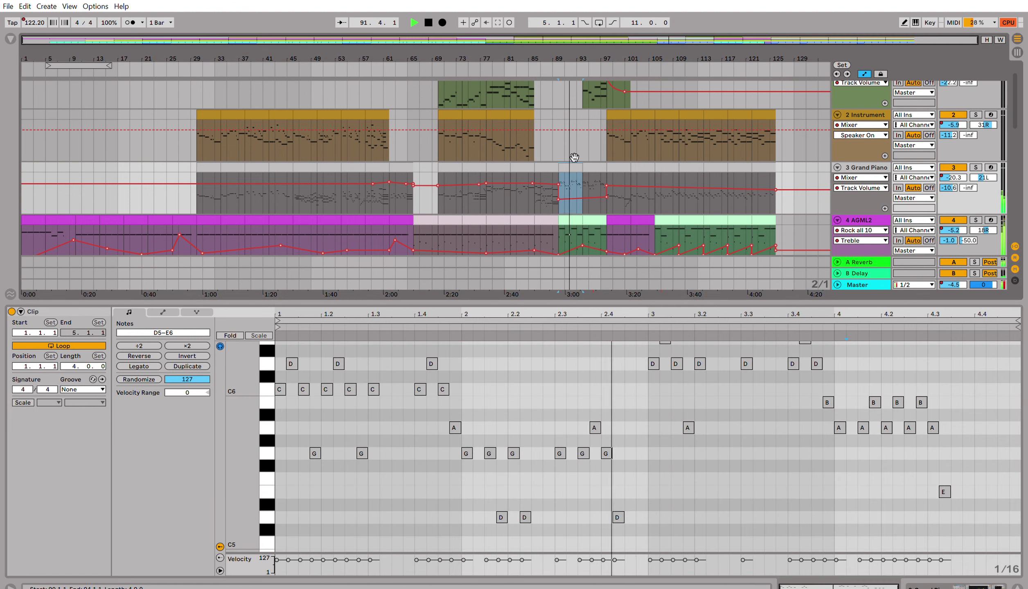
left_click(587, 159, "shift")
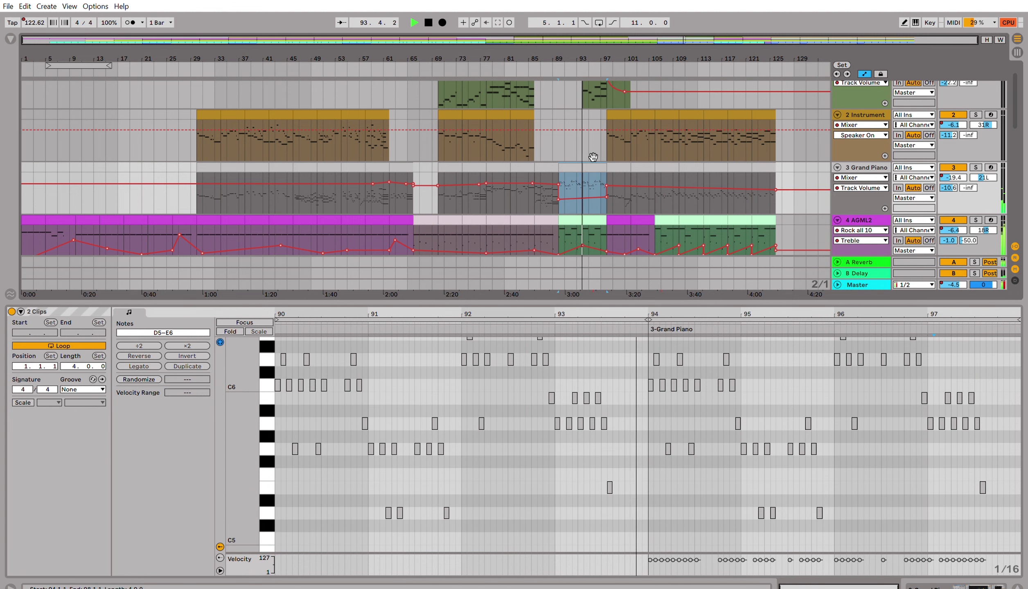
scroll(619, 127, "up", 1)
scroll(619, 124, "up", 1)
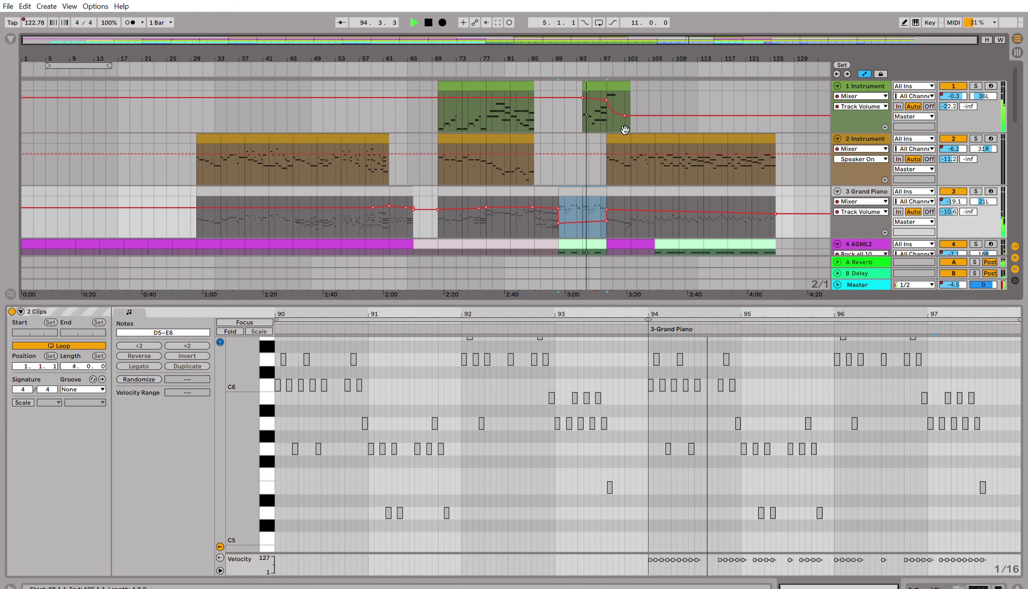
left_click(599, 86)
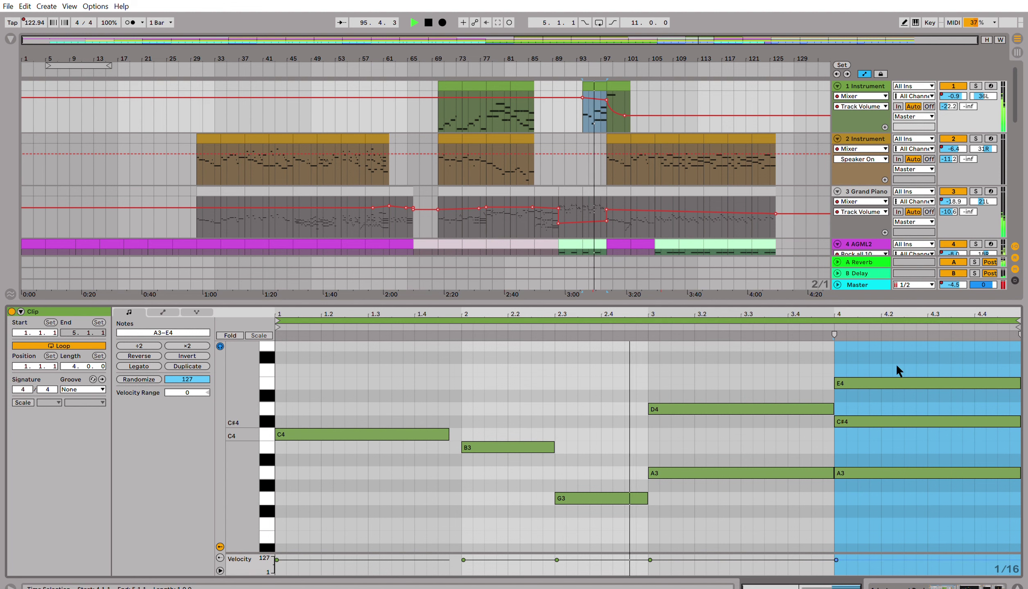
Reduce the height of the clip editor and unfold the Master track to view its volume automation
scroll(634, 156, "down", 1)
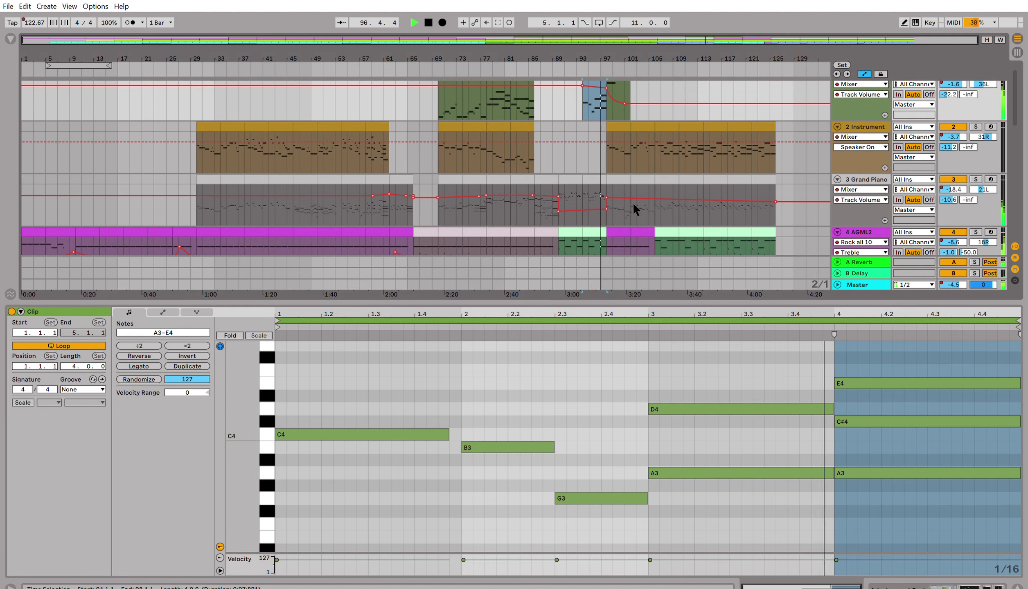
left_click_drag(651, 300, 656, 390)
scroll(654, 210, "down", 10)
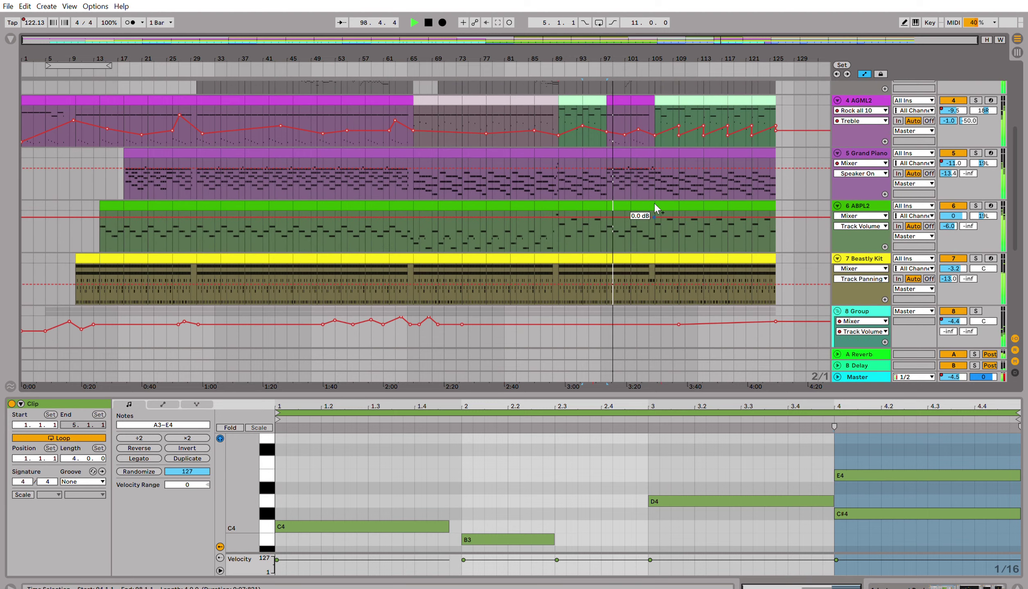
scroll(659, 214, "down", 4)
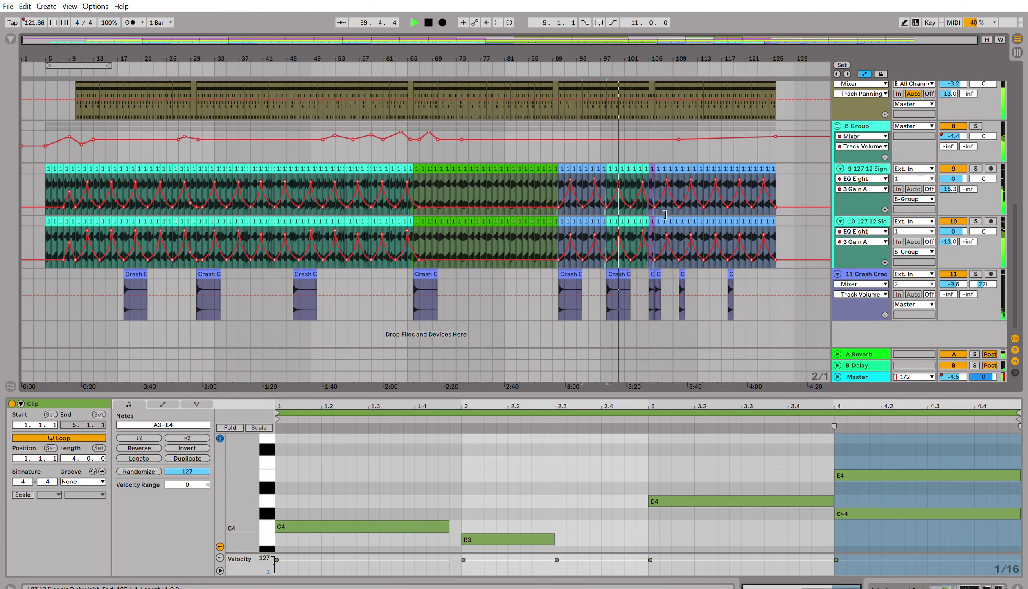
left_click(838, 374)
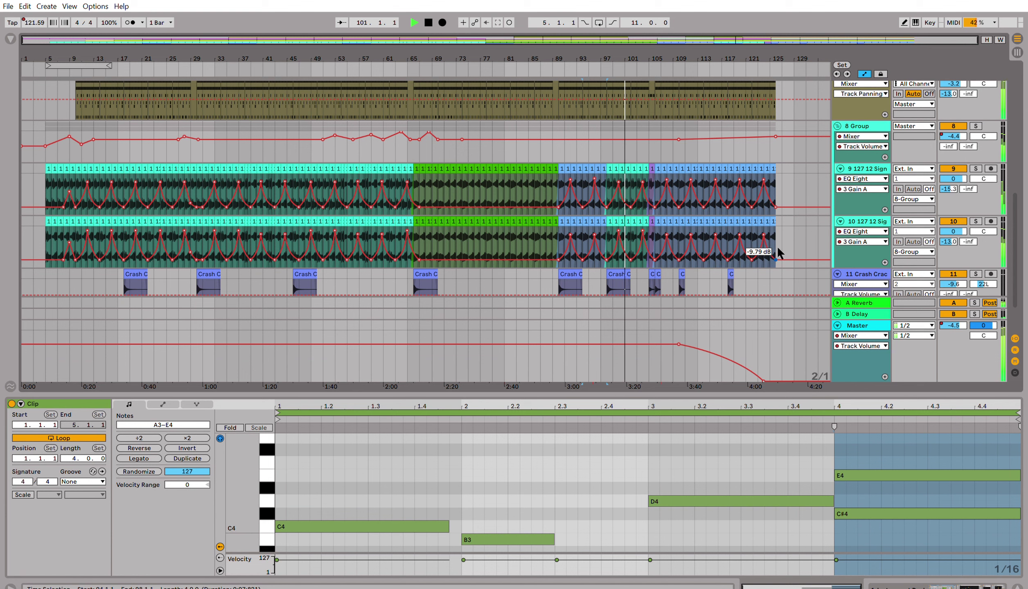
Show the notes of the clips from bar 102 to 125 on the 2 Instrument and 3 Grand Piano tracks together in a taller clip editor
scroll(794, 225, "up", 3)
scroll(794, 225, "up", 12)
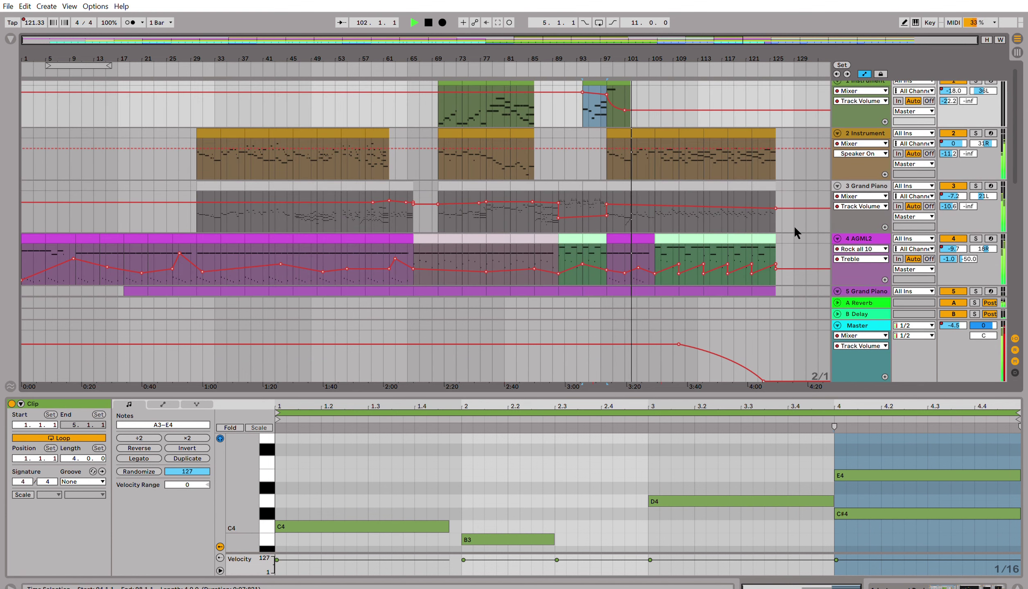
left_click(641, 135)
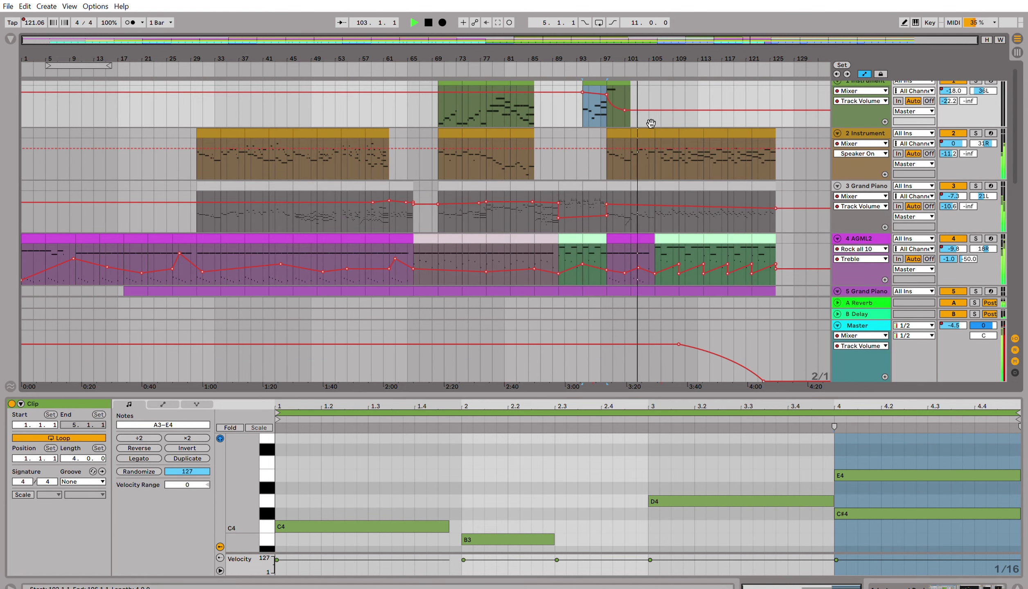
left_click_drag(650, 135, 652, 213)
left_click(766, 174, "shift")
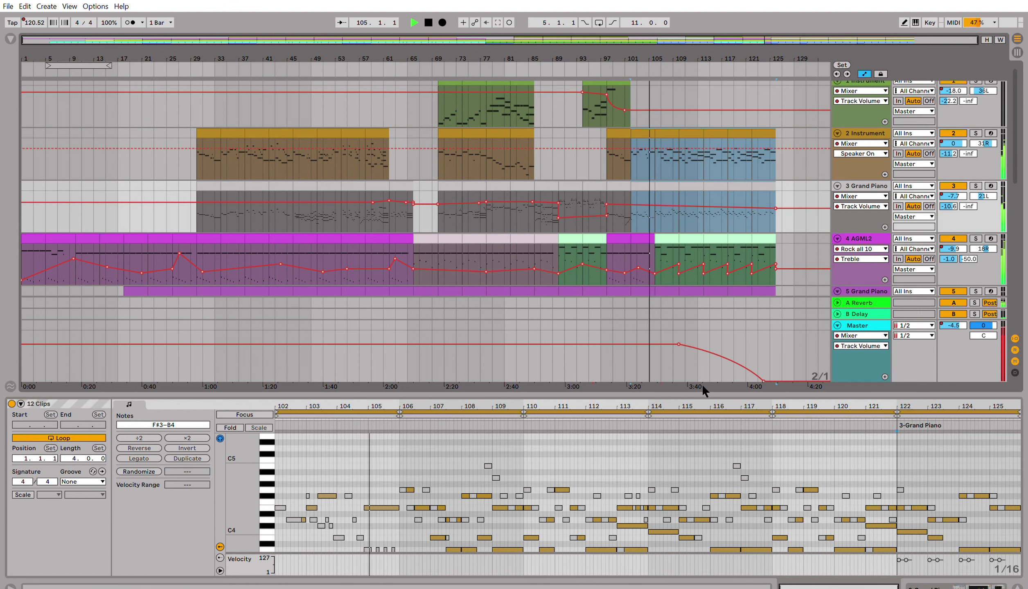
left_click_drag(712, 393, 720, 347)
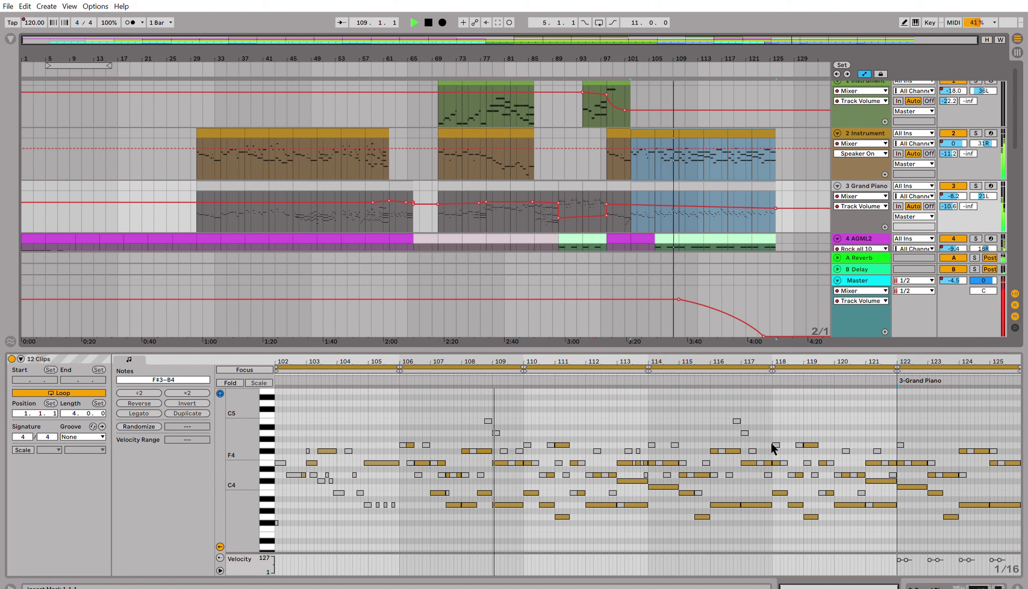
Fold the Master track and shrink the clip editor to give the arrangement tracks more room
left_click(837, 269)
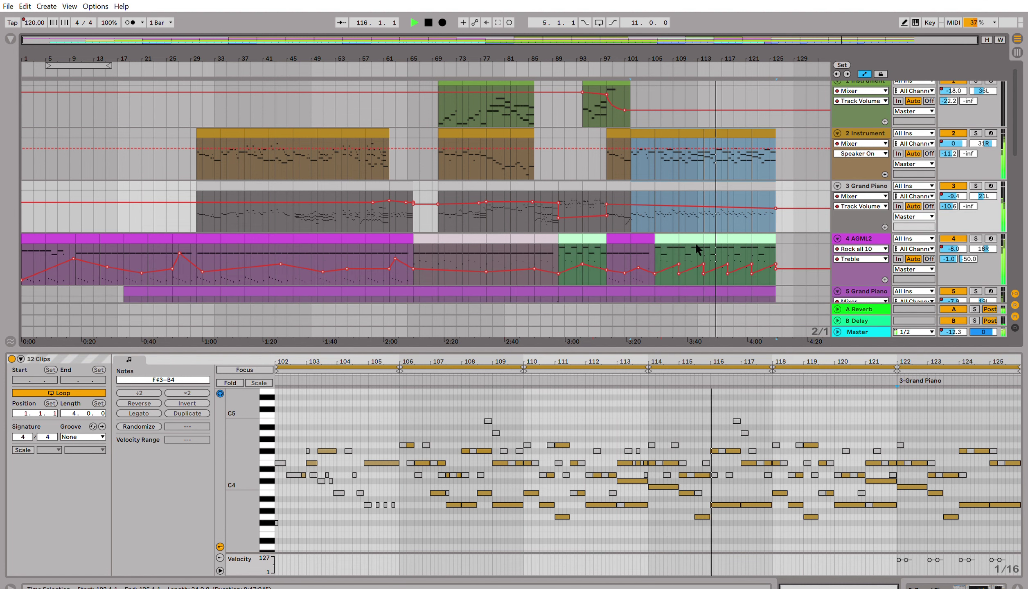
scroll(698, 245, "down", 4)
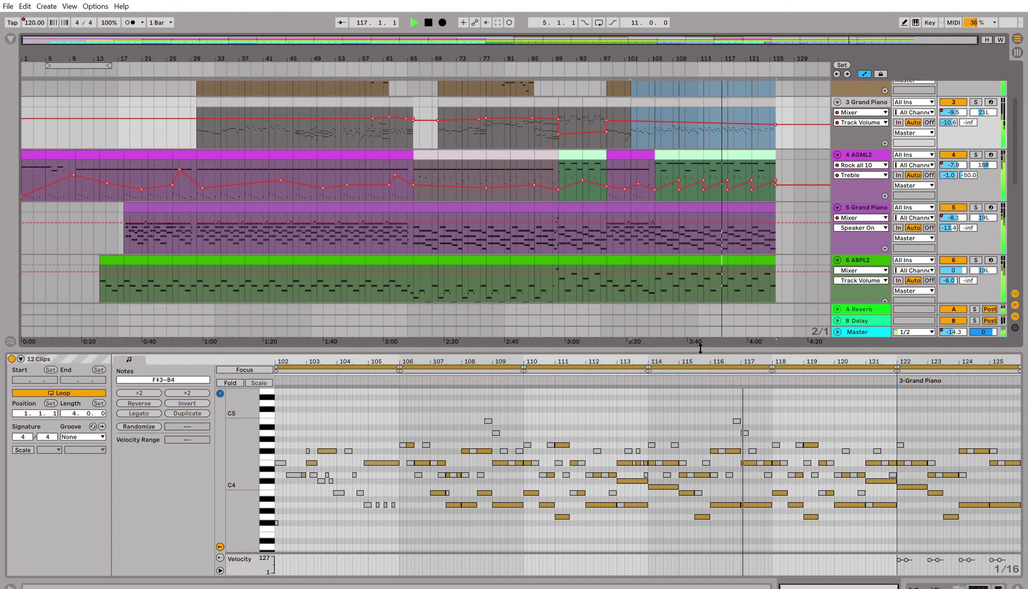
left_click_drag(702, 346, 702, 390)
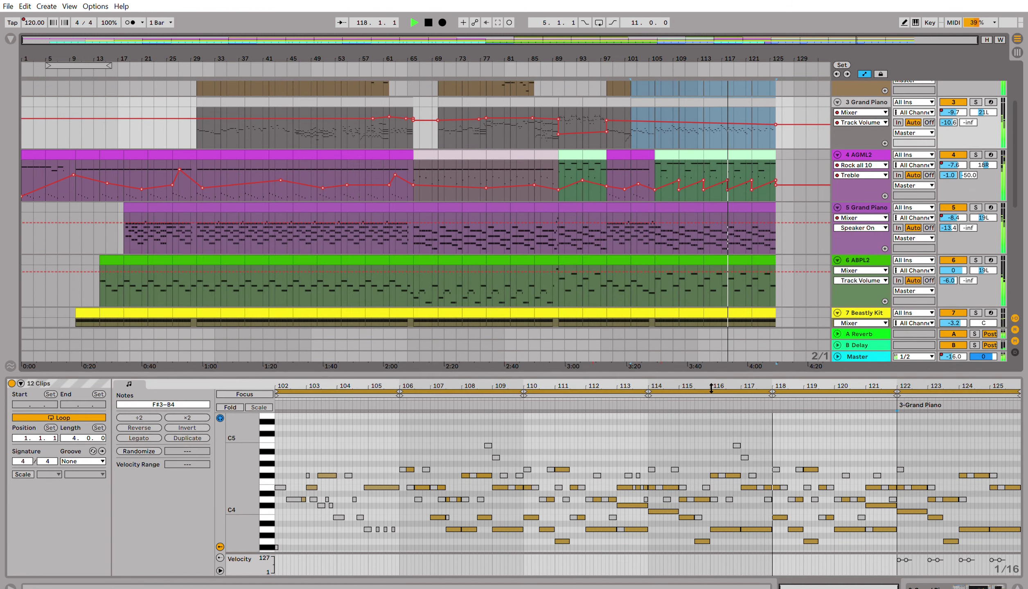
scroll(695, 266, "up", 4)
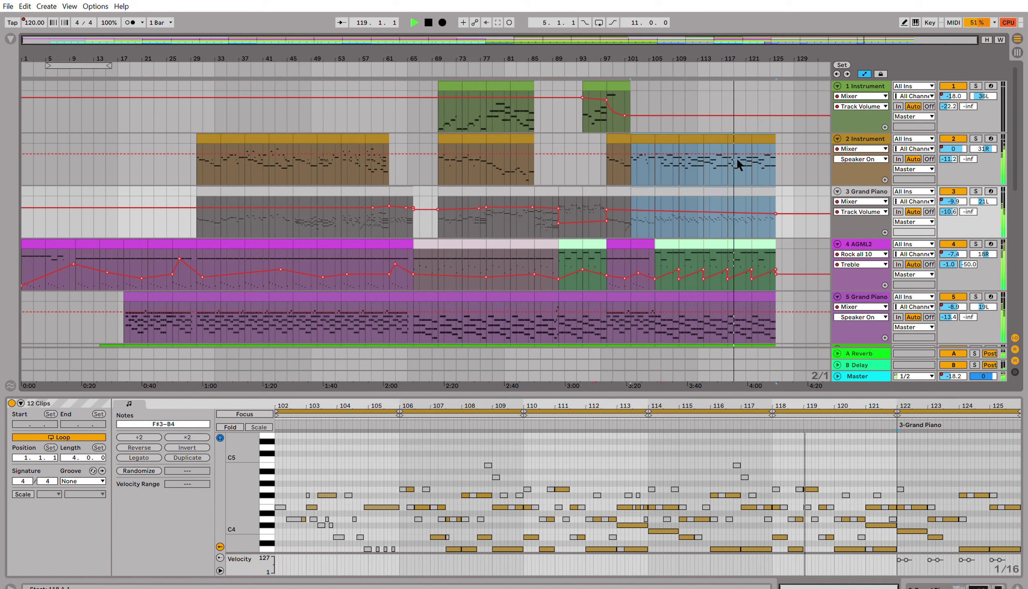